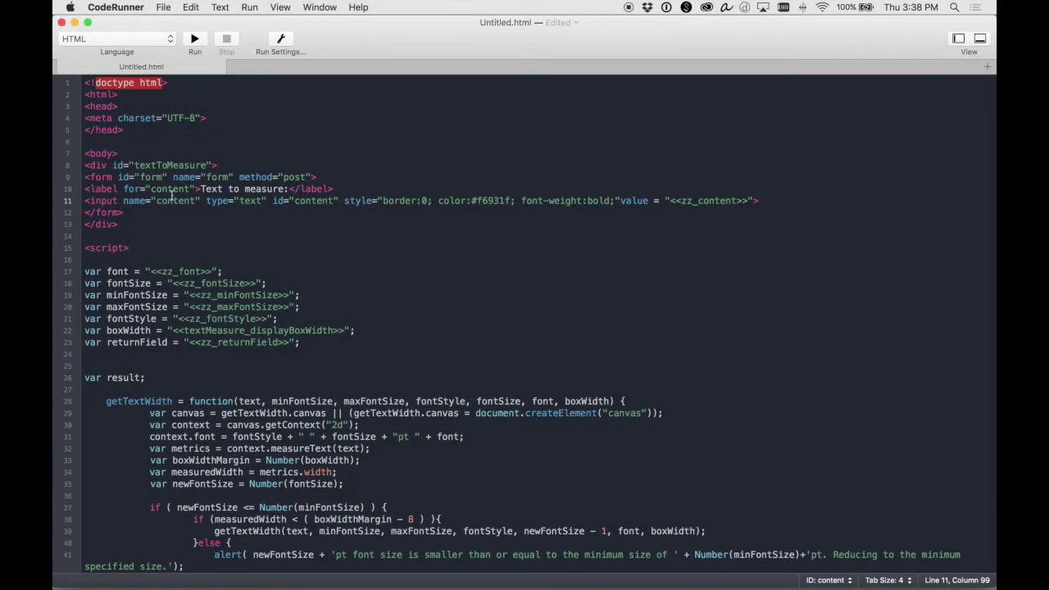
- Examine the content input element and the font, size, style, box width and return field variables with their placeholders in the HTML code
triple_click(124, 201)
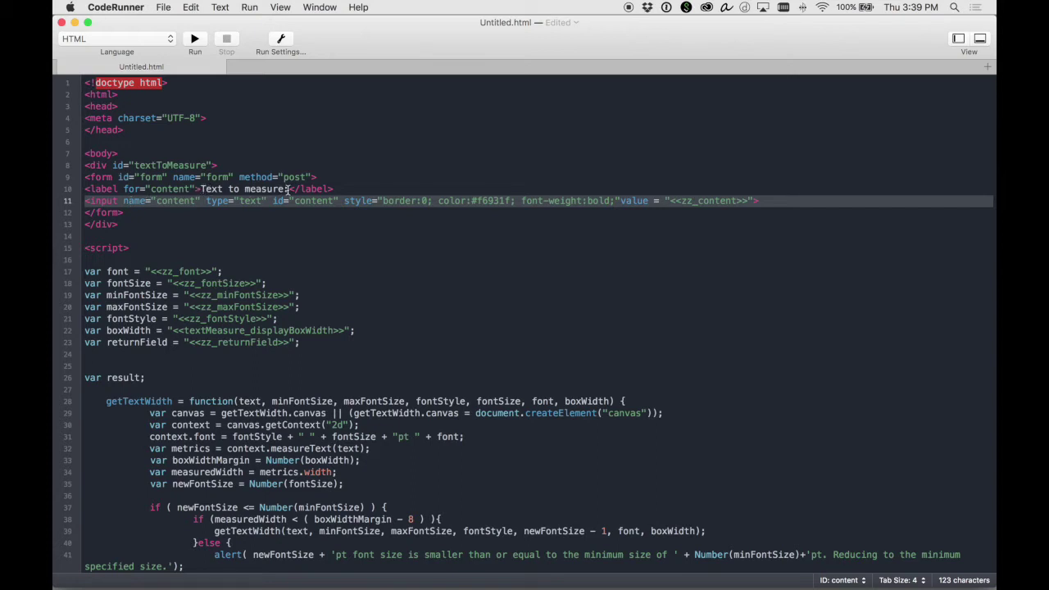
scroll(277, 223, "down", 2)
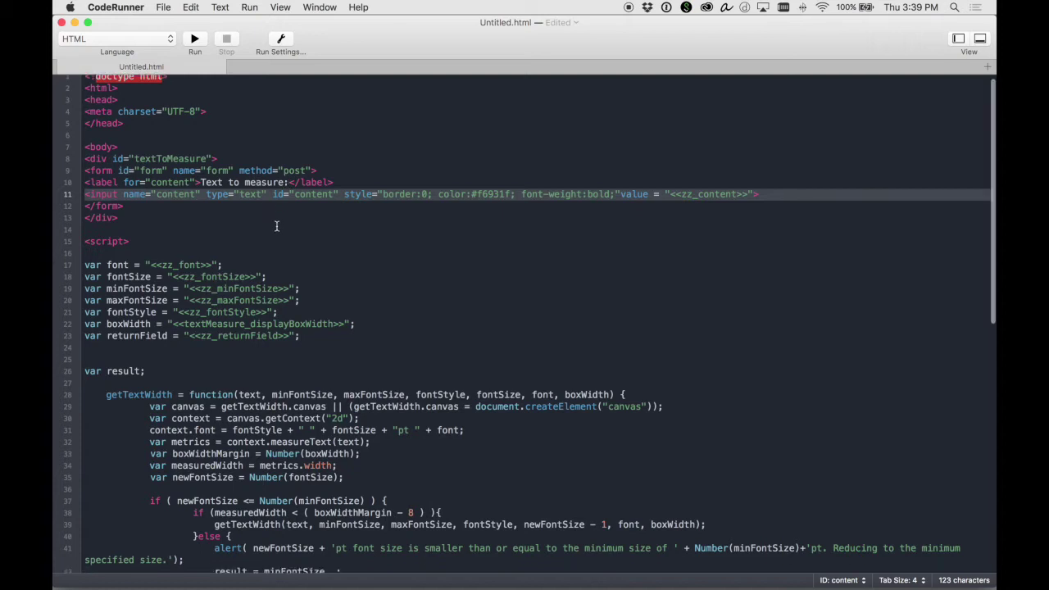
scroll(276, 226, "down", 2)
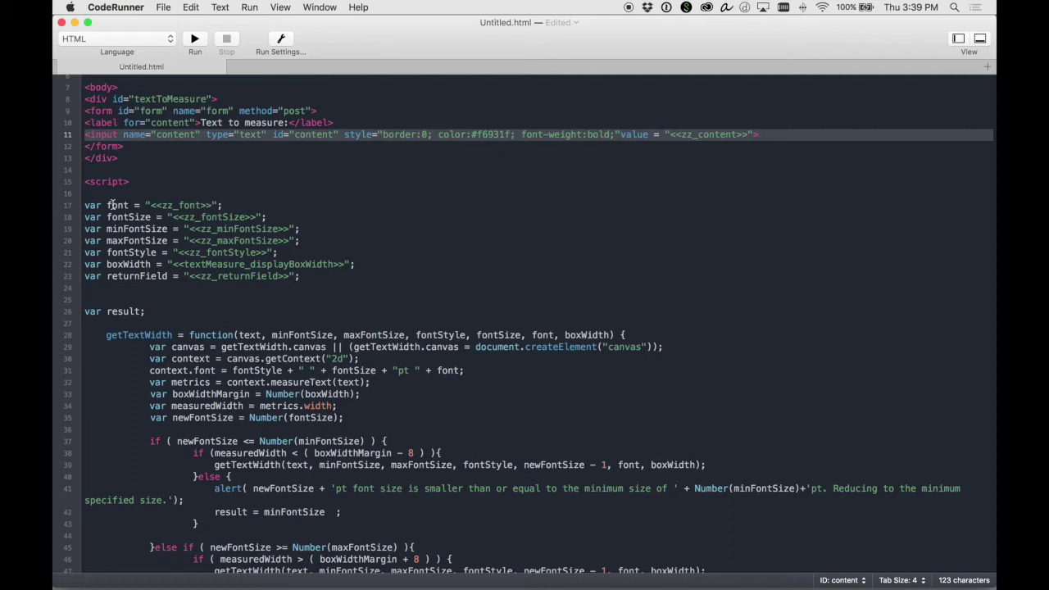
double_click(115, 205)
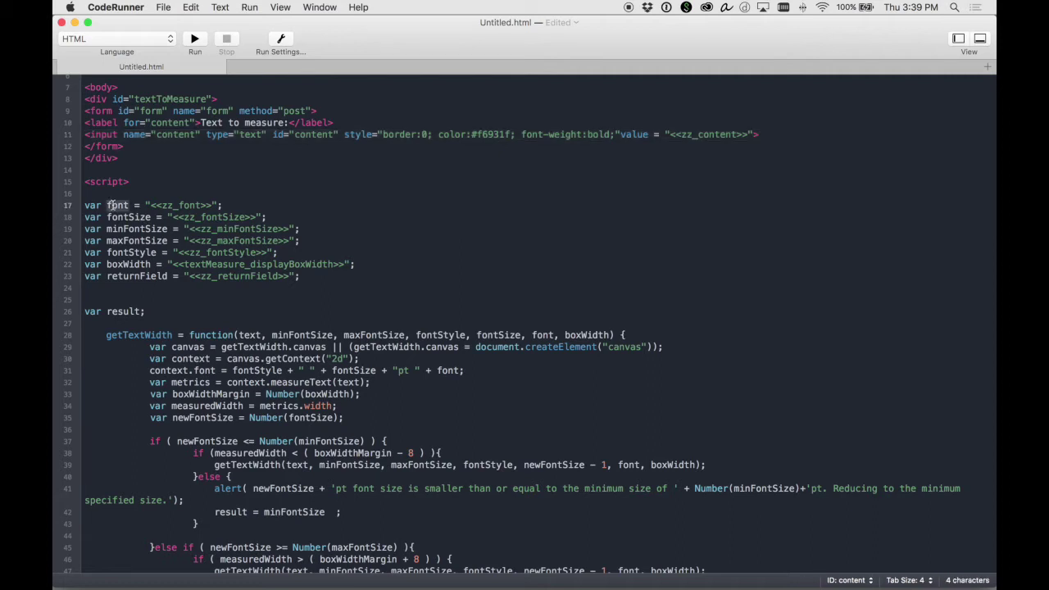
left_click_drag(106, 218, 168, 228)
left_click_drag(107, 241, 168, 241)
left_click_drag(106, 252, 170, 276)
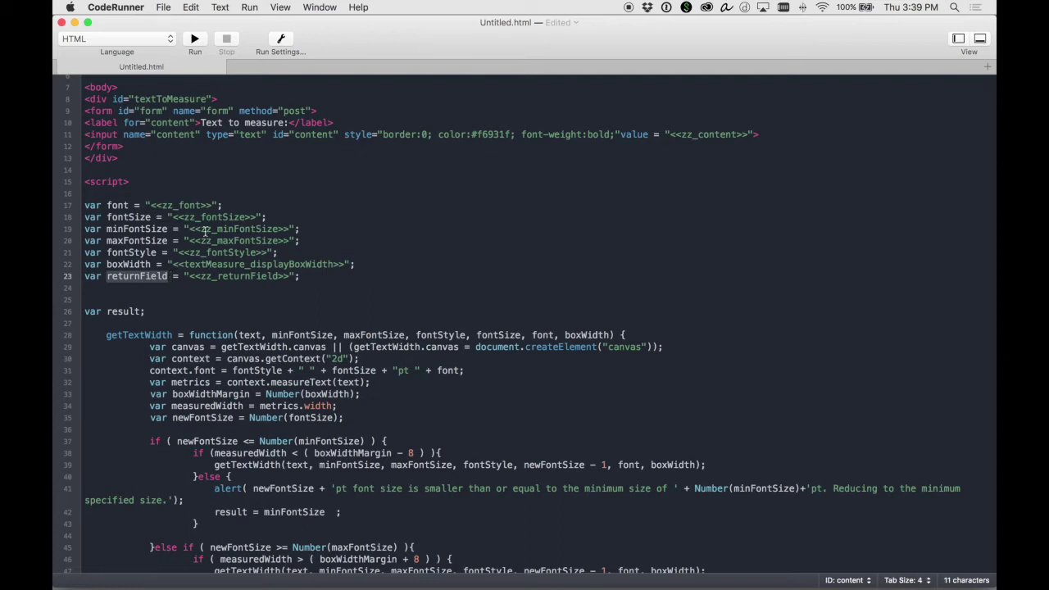
left_click_drag(149, 205, 212, 206)
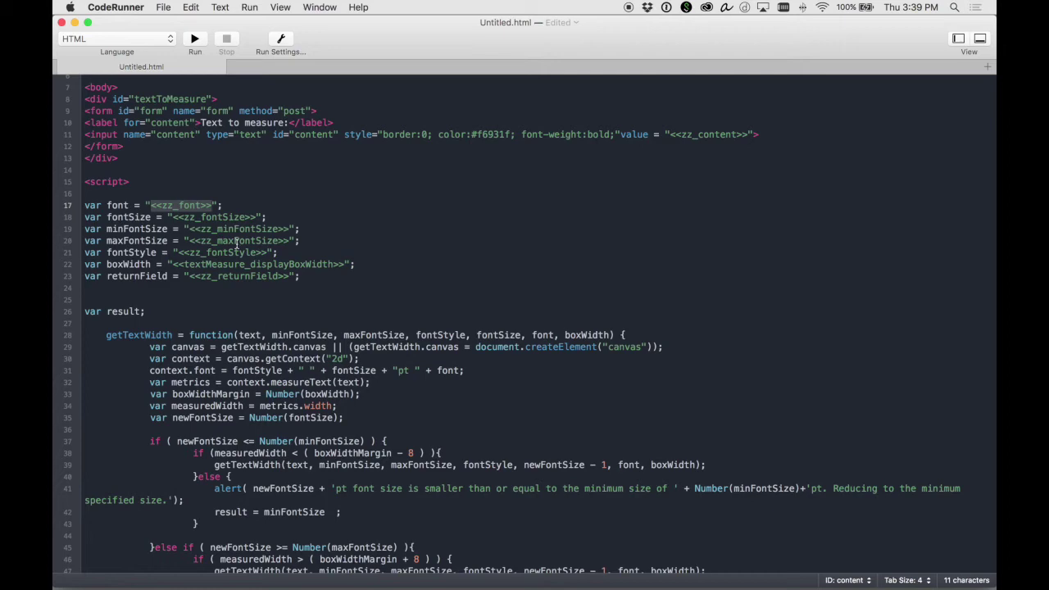
- Examine the getTextWidth function, including its canvas context font setup and minimum and maximum font size branches
scroll(237, 243, "down", 1)
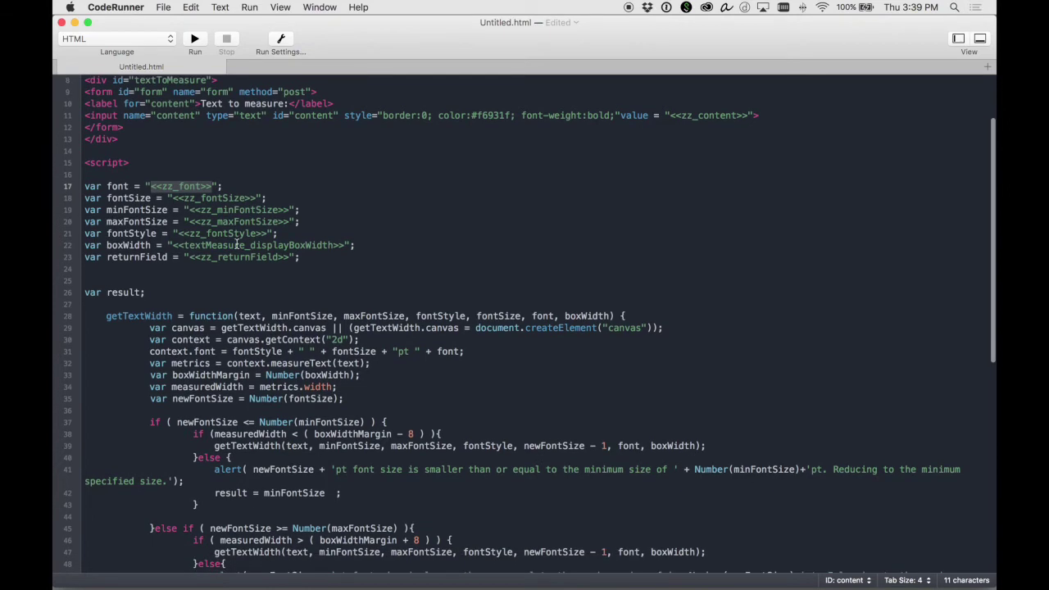
scroll(237, 243, "down", 13)
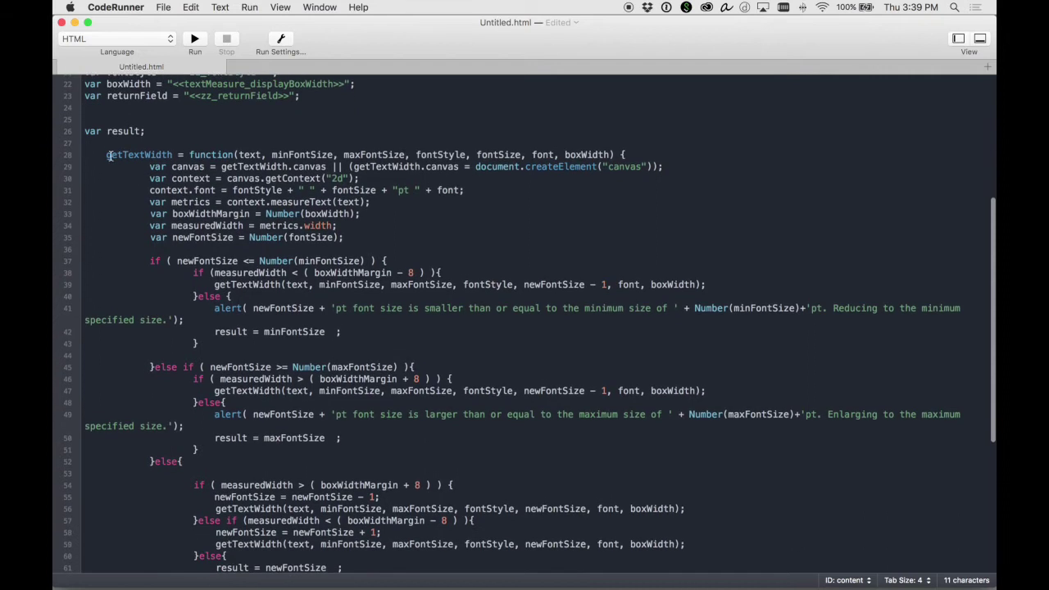
left_click_drag(109, 156, 171, 155)
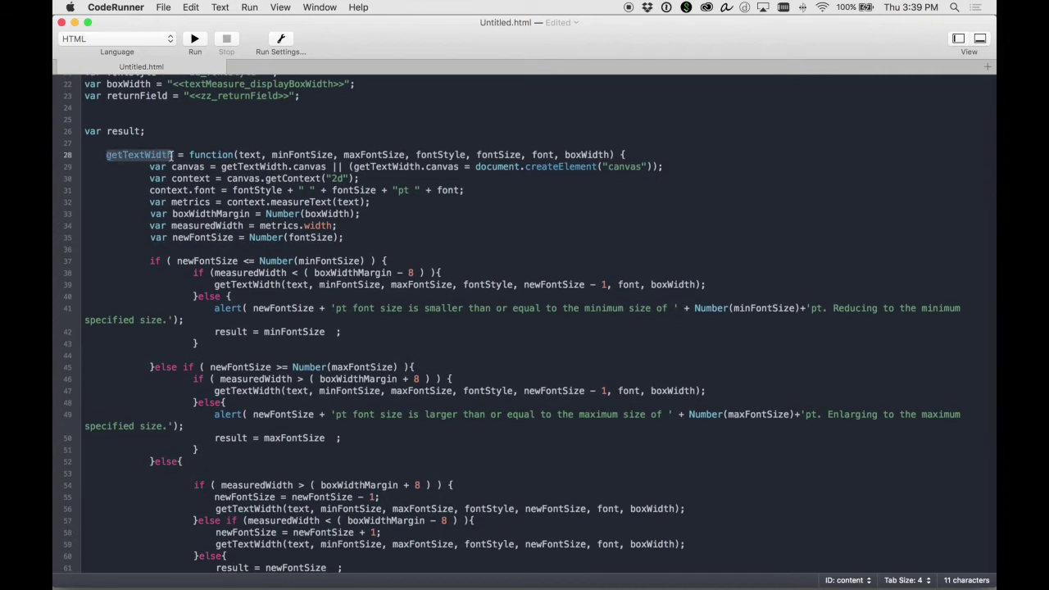
left_click_drag(171, 154, 172, 154)
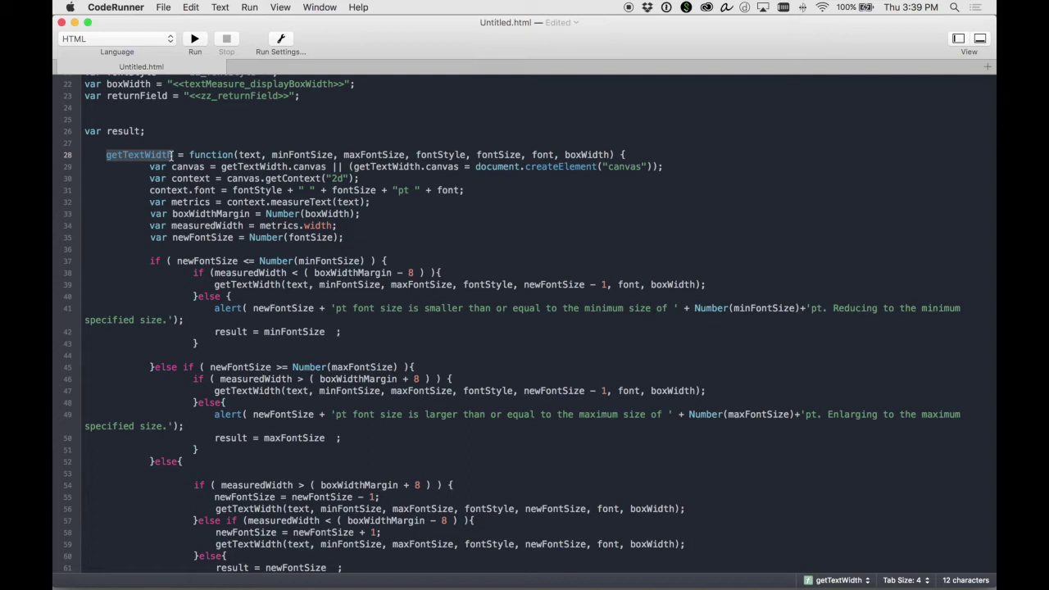
left_click(173, 155)
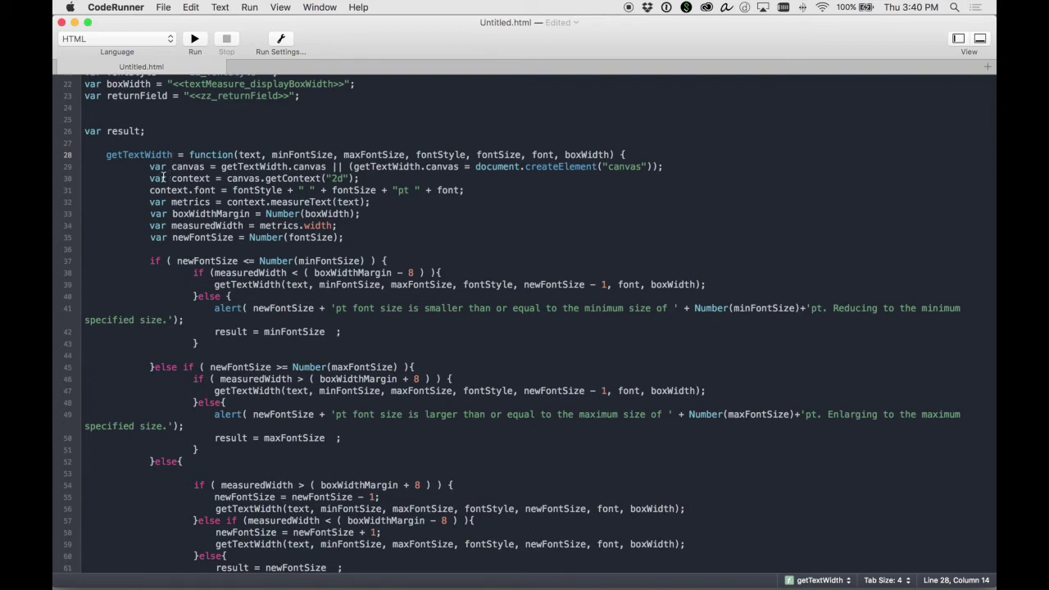
left_click_drag(150, 189, 250, 190)
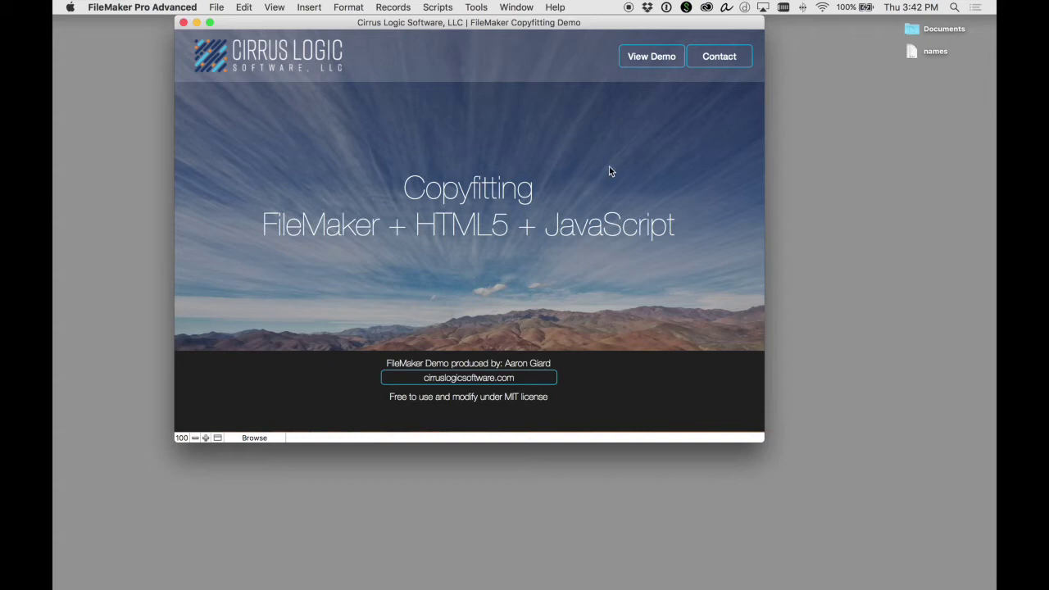
- Open the demo in the FileMaker copyfitting file and choose the names Excel workbook on the Desktop as the import source
left_click(656, 57)
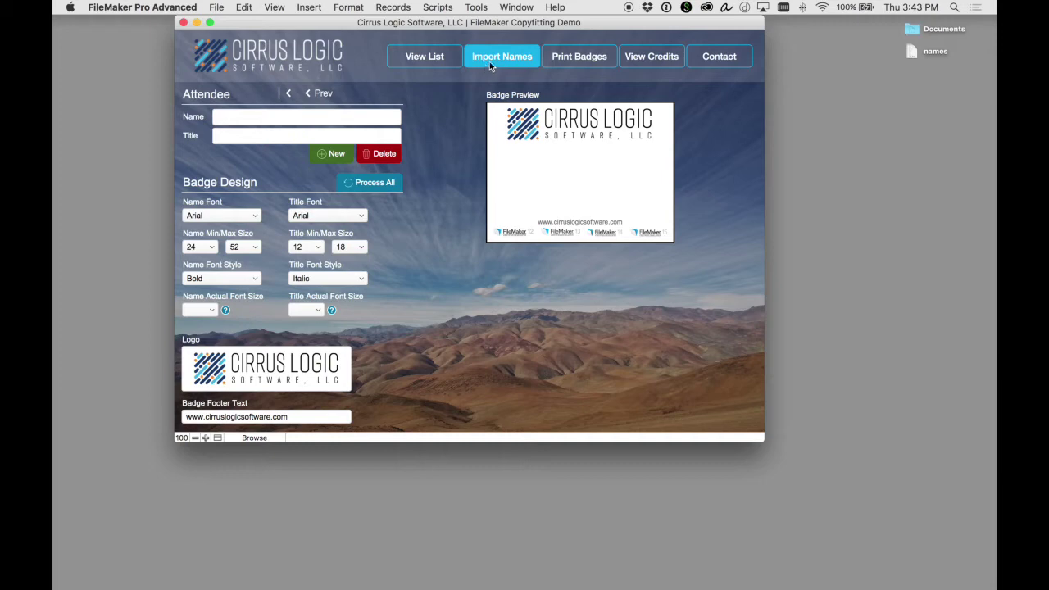
left_click(552, 60)
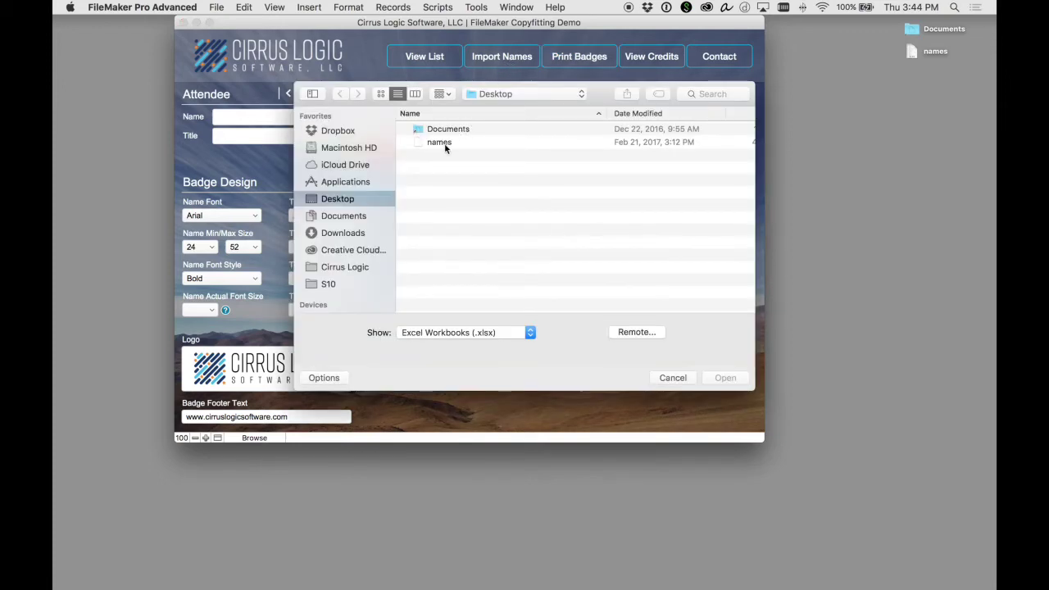
left_click(446, 145)
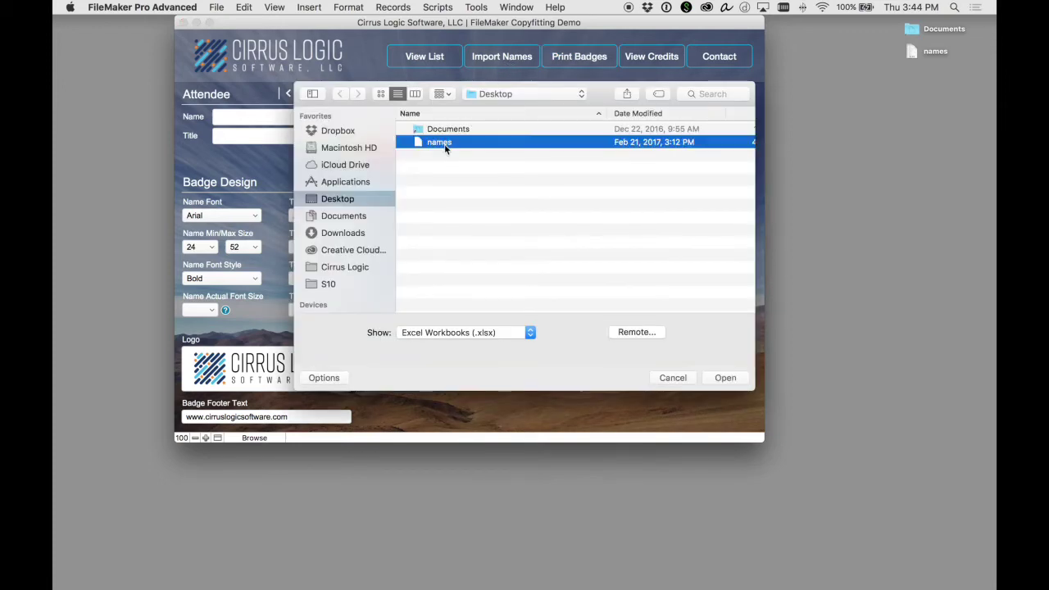
left_click(725, 378)
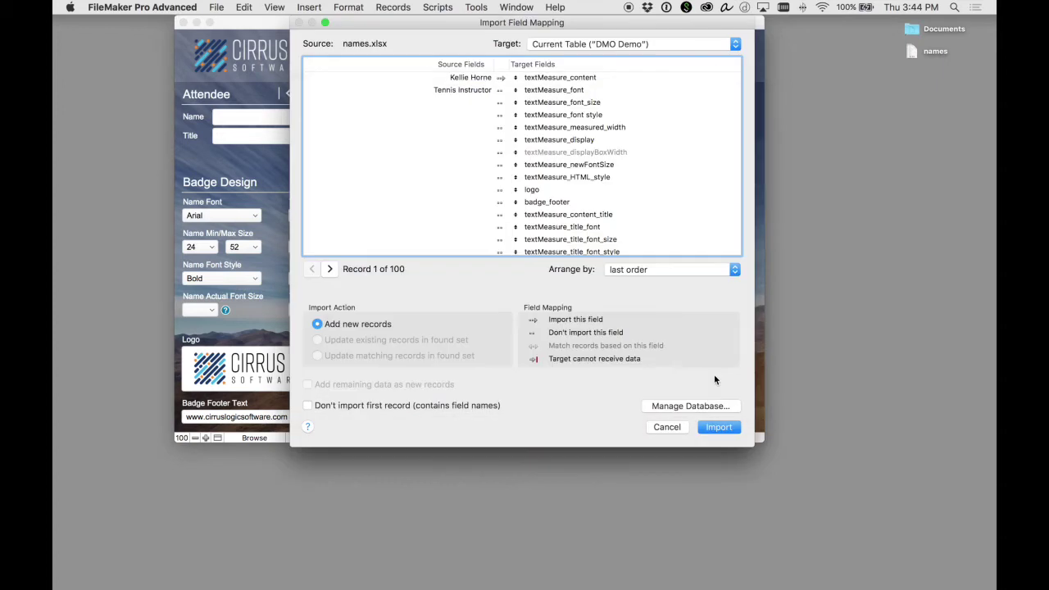
- Map the job title source column to textMeasure_content_title and import the data as new records, performing auto-enter options
left_click(515, 150)
left_click_drag(515, 148, 515, 92)
left_click(501, 91)
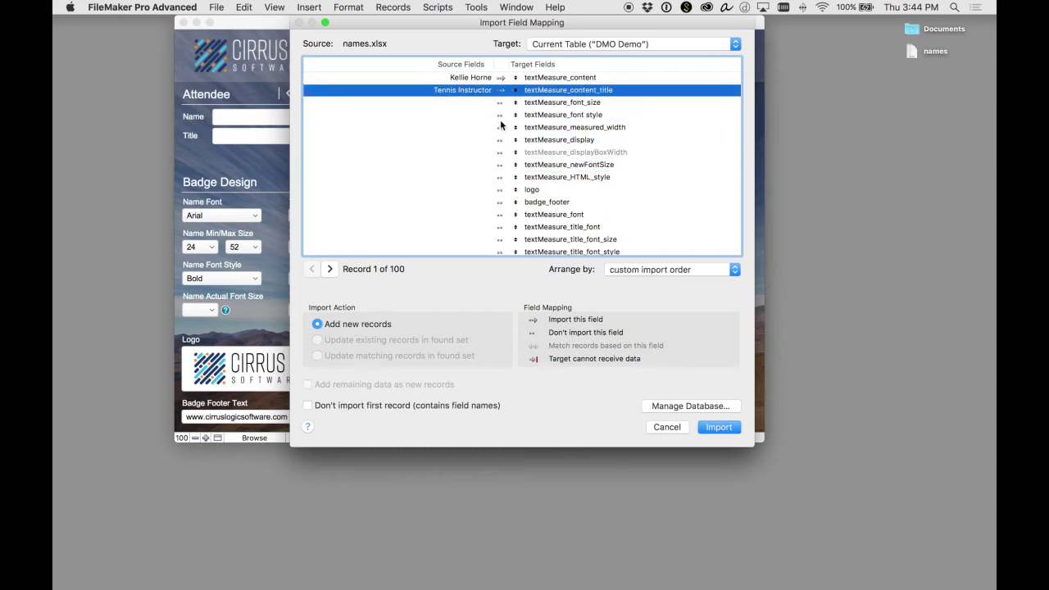
left_click(712, 426)
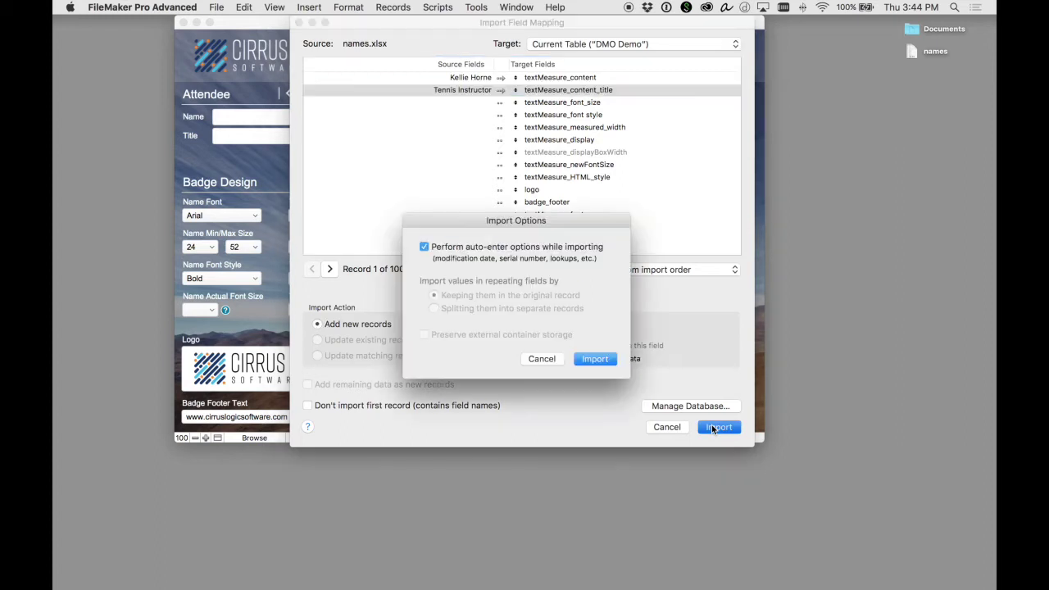
left_click(585, 360)
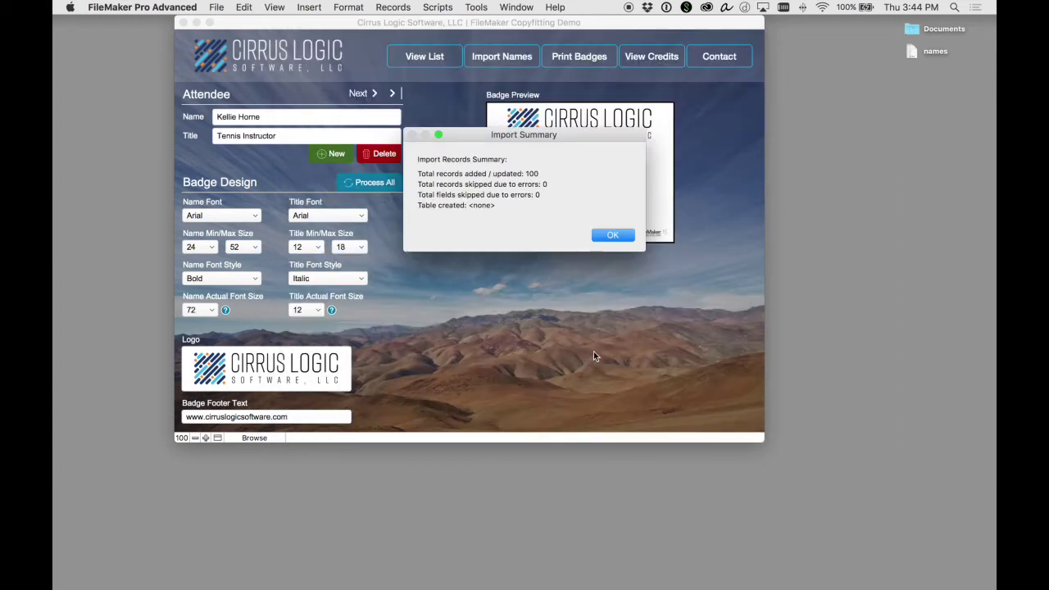
left_click(613, 237)
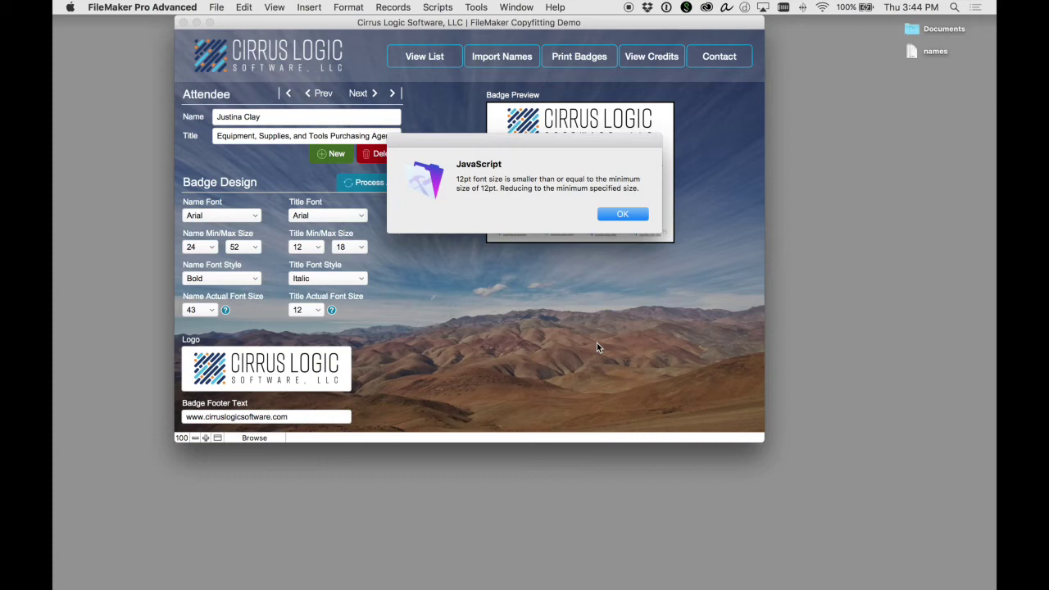
- Acknowledge each JavaScript font size alert until every imported badge is processed, and dismiss the completion message
key("Return")
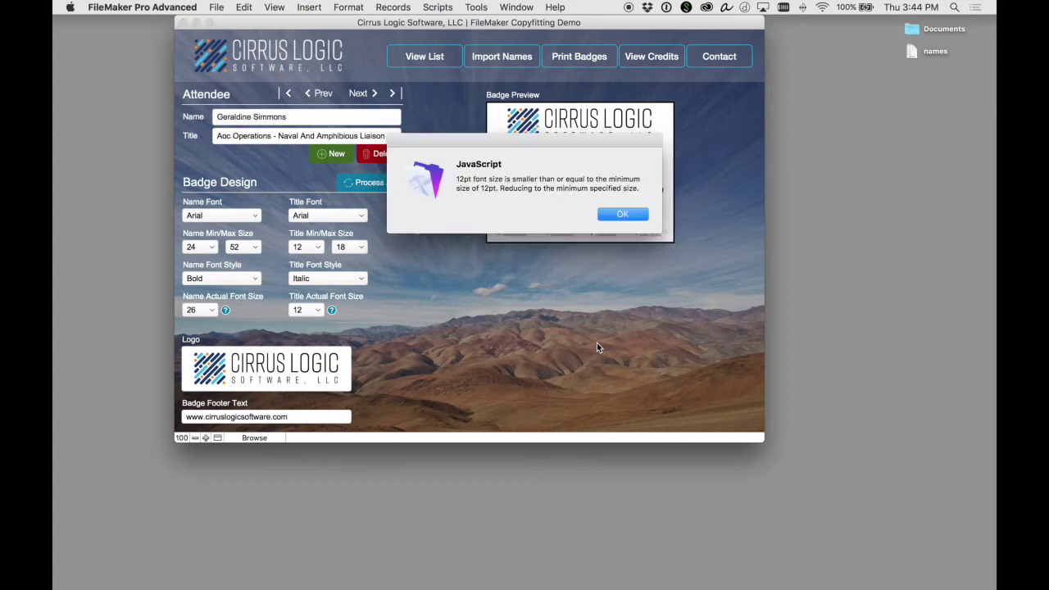
key("Return")
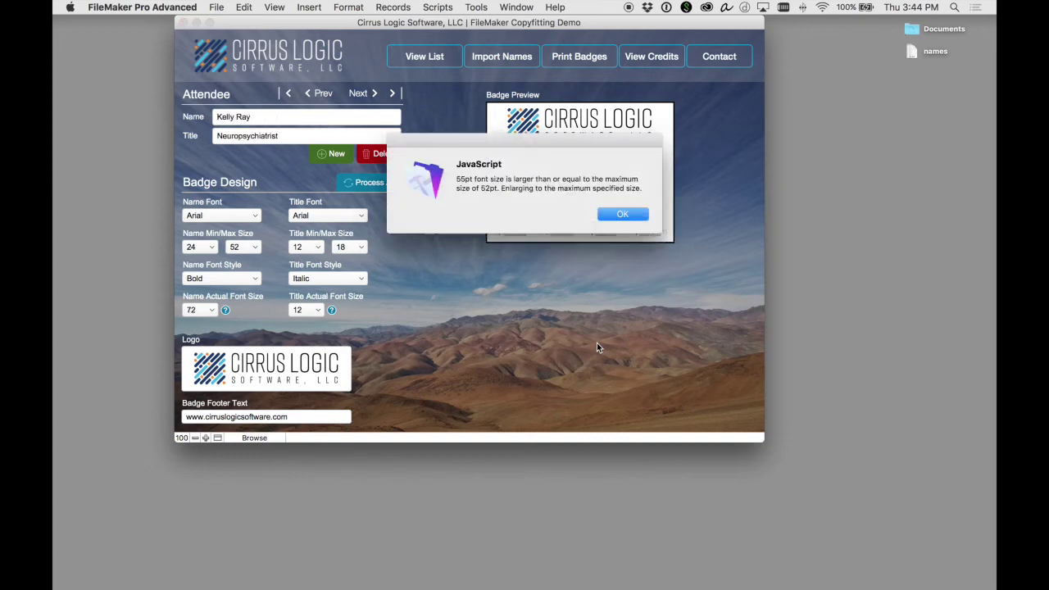
key("Return")
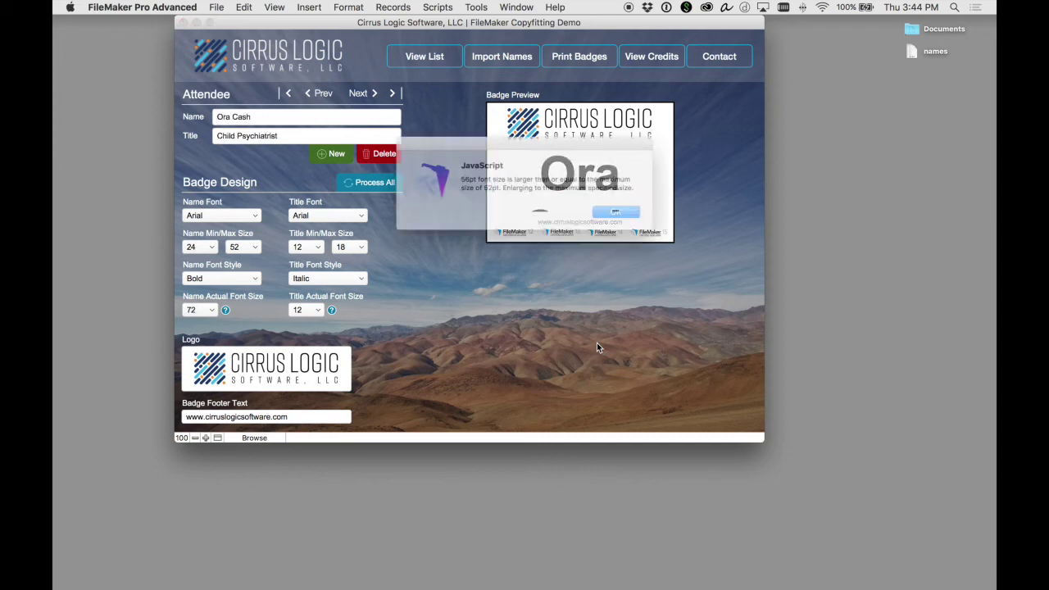
key("Return")
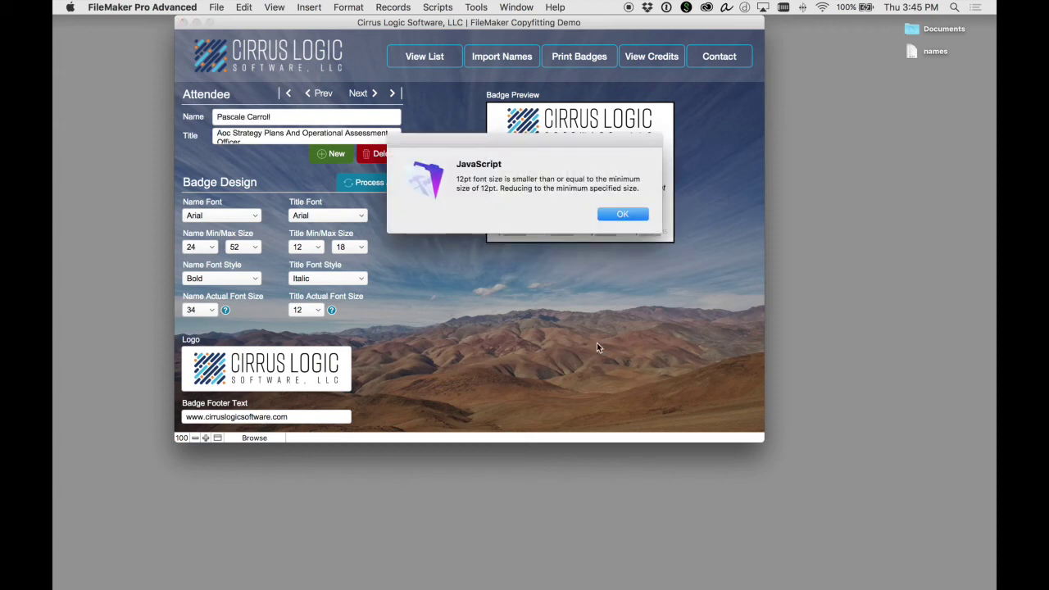
key("Return")
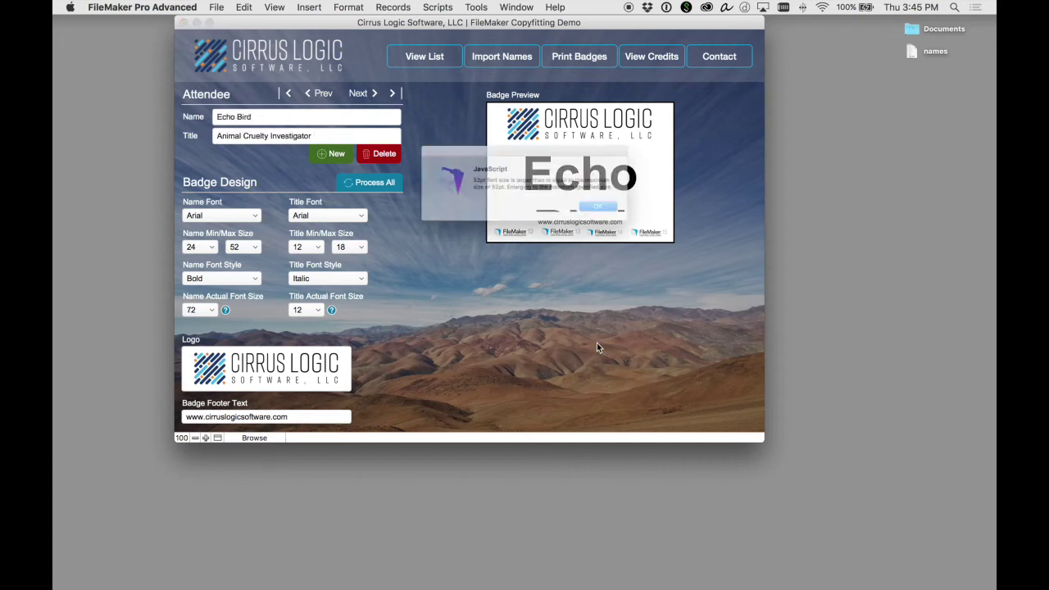
key("Return")
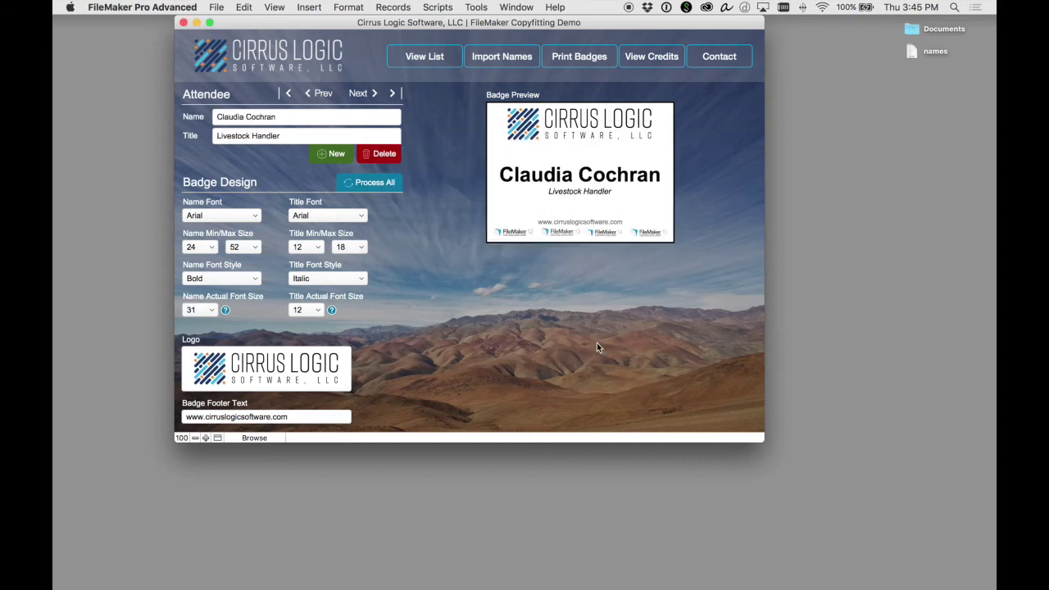
key("Return")
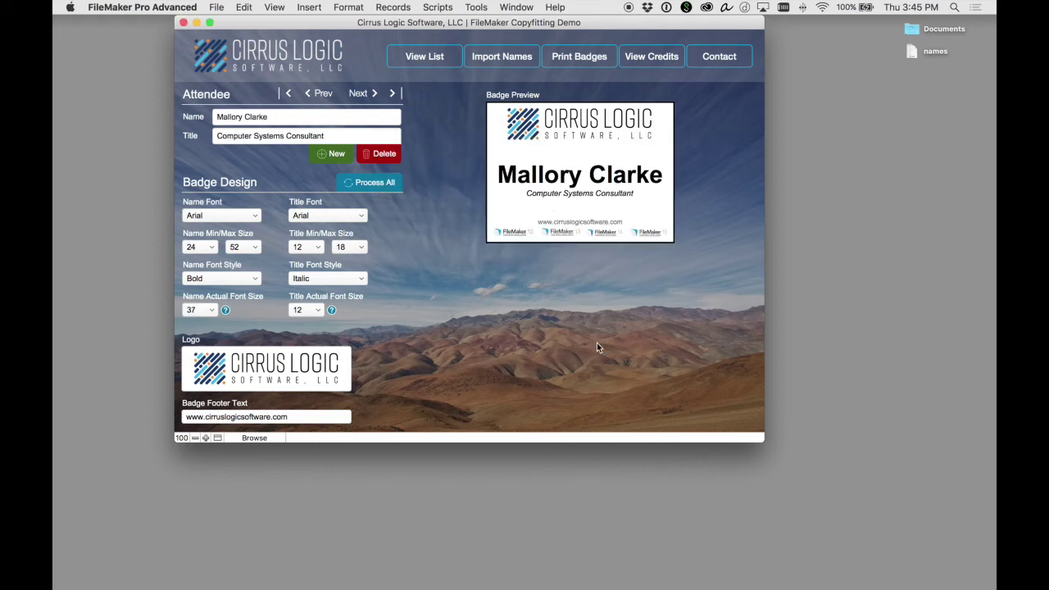
key("Return")
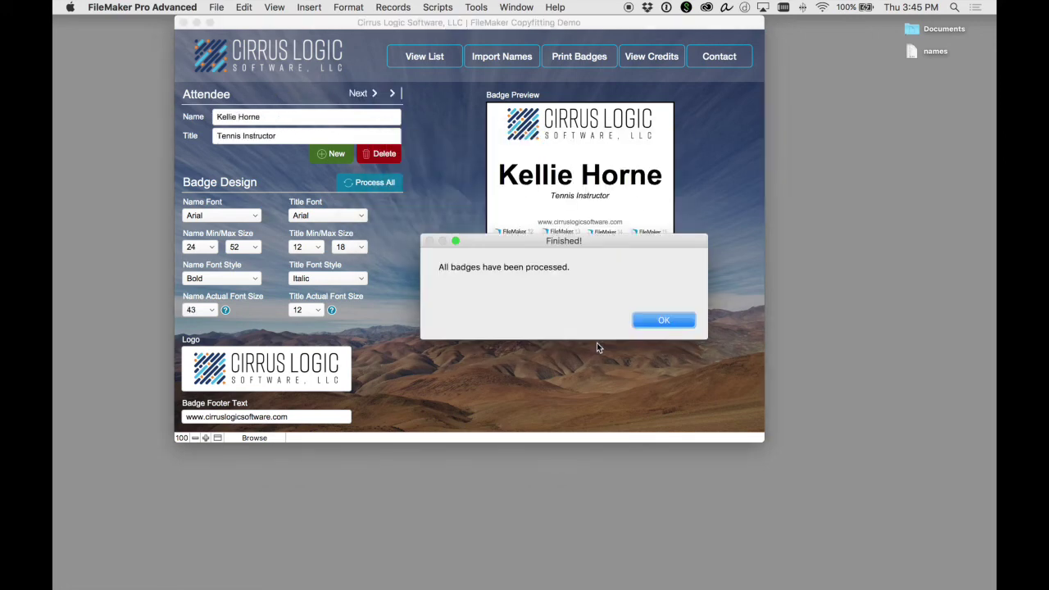
key("Return")
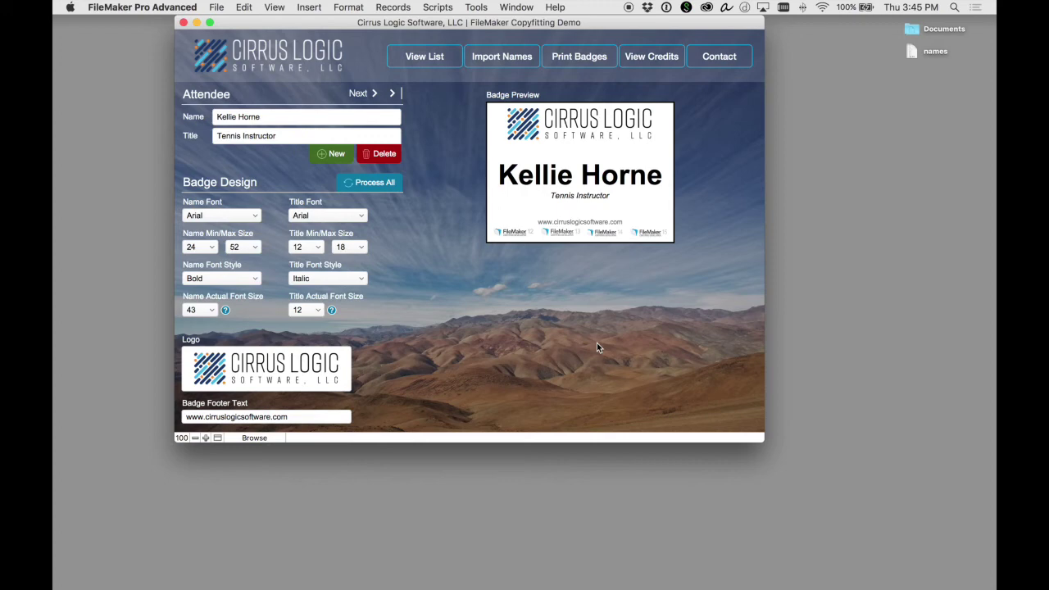
- Browse forward through the attendee records to examine how each name and title fits in the badge preview
left_click(358, 94)
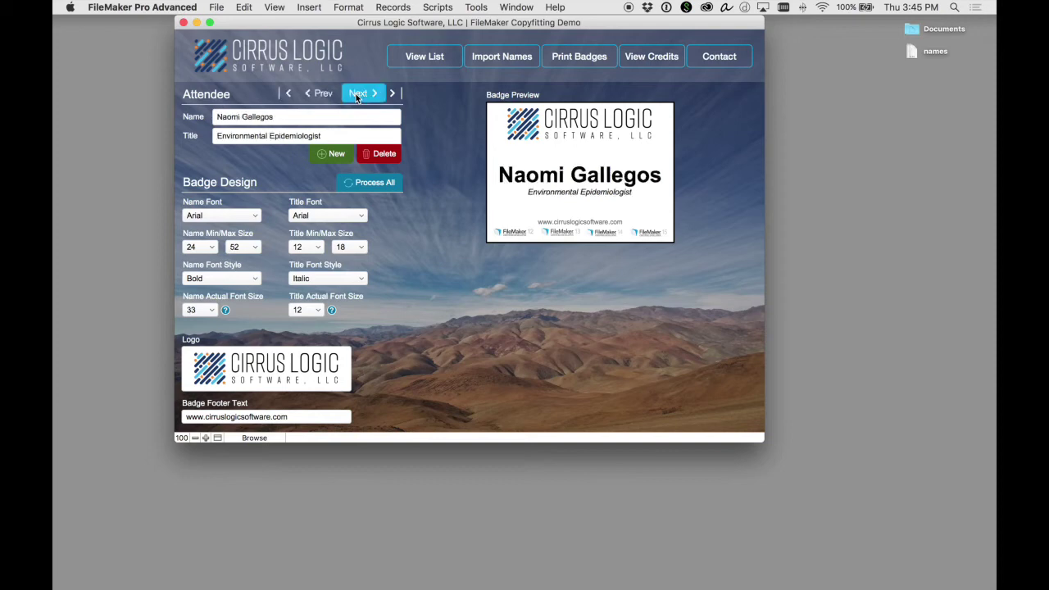
left_click(358, 94)
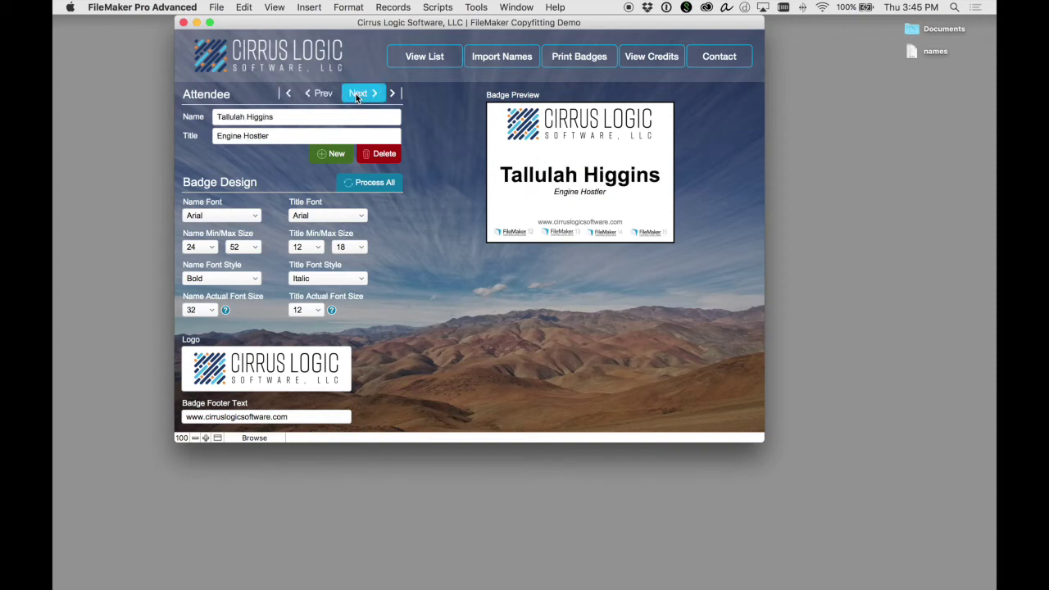
left_click(359, 94)
left_click(358, 94)
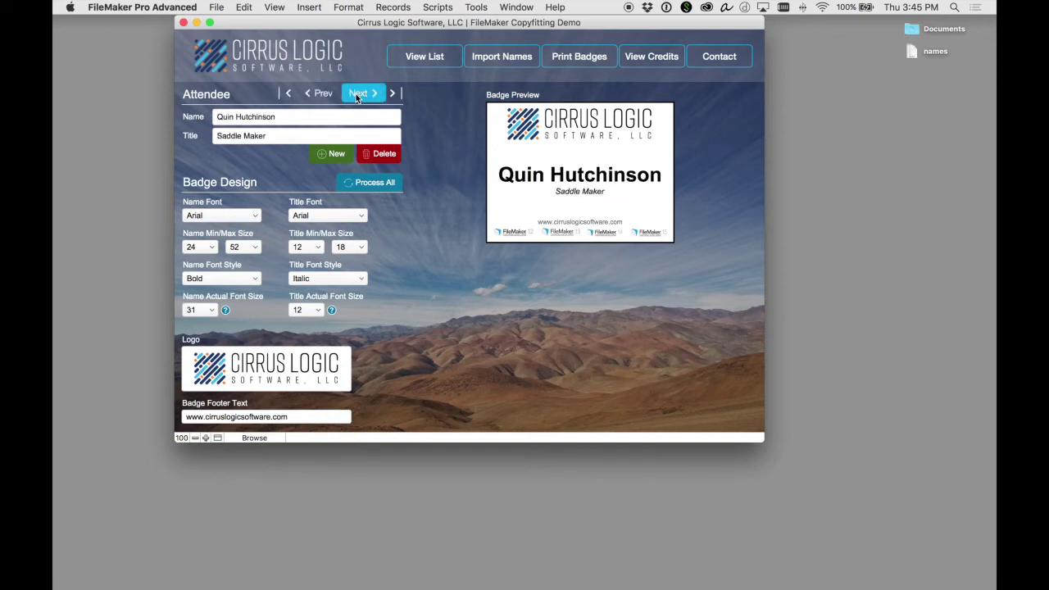
left_click(358, 95)
left_click(359, 94)
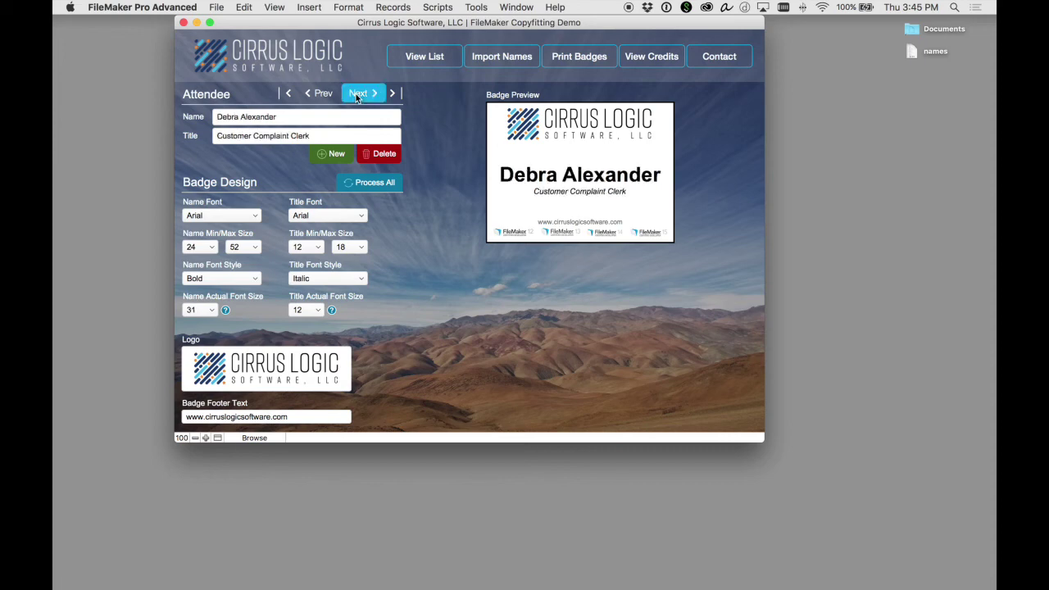
left_click(358, 95)
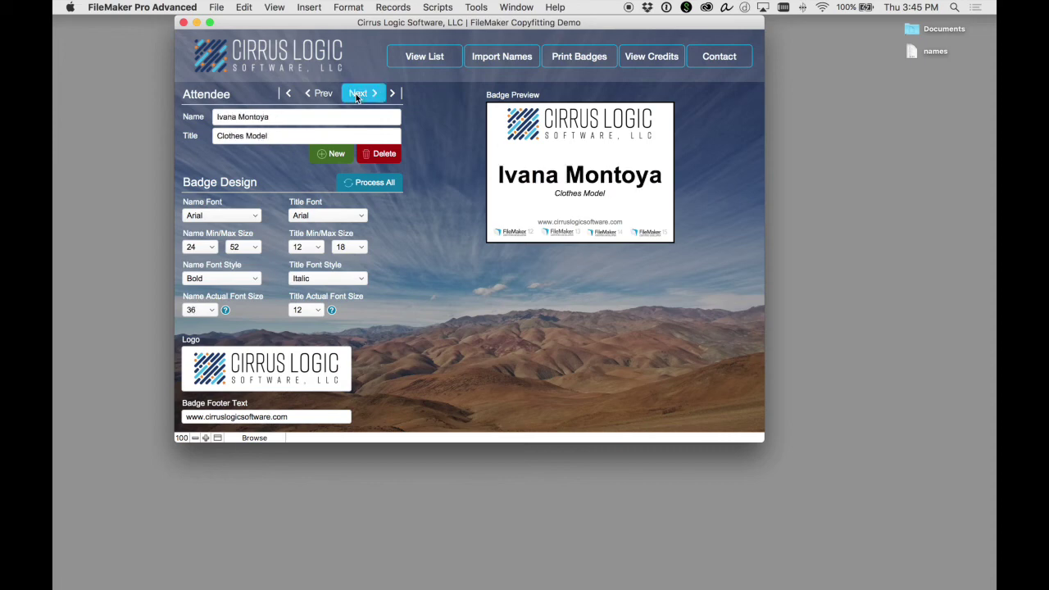
left_click(358, 94)
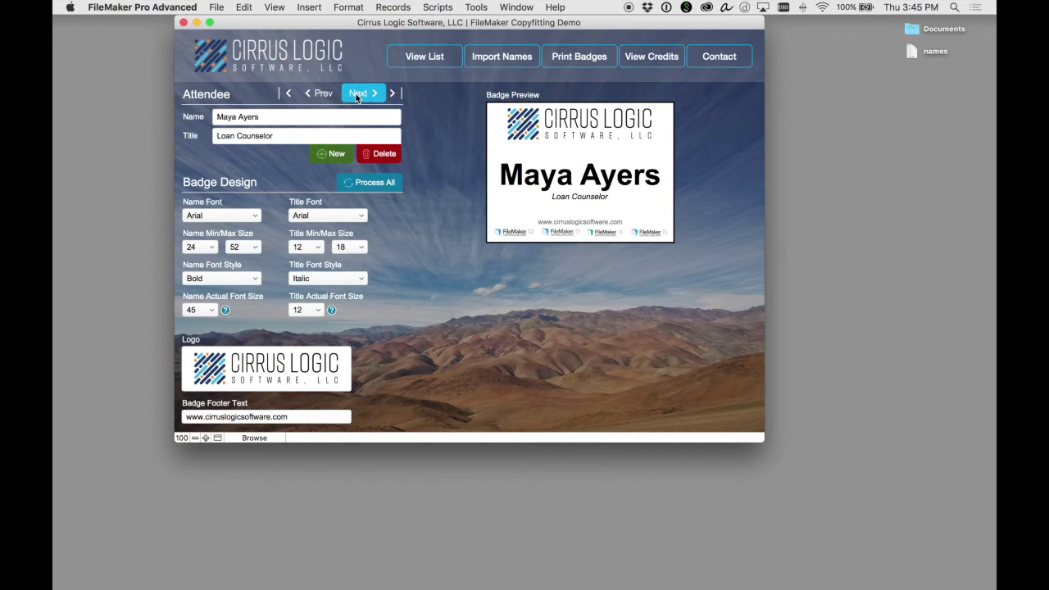
- Continue through the attendee records and examine the name size and title fit in each badge preview until one overflows
left_click(357, 95)
left_click(358, 95)
left_click(358, 95)
left_click(357, 95)
left_click(358, 95)
left_click(357, 96)
left_click(357, 96)
left_click(358, 95)
left_click(357, 95)
left_click(357, 95)
left_click(358, 95)
left_click(357, 95)
left_click(358, 95)
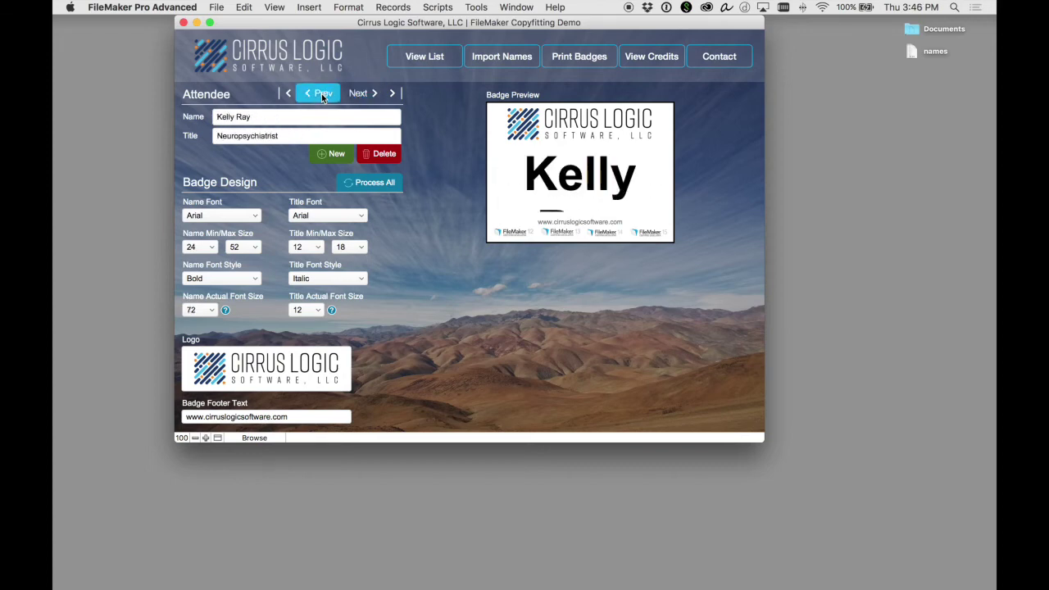
- Reselect 24 as the minimum name size on the neuropsychiatrist's badge to refit the name, and acknowledge the JavaScript font size alert
left_click(209, 247)
left_click(197, 249)
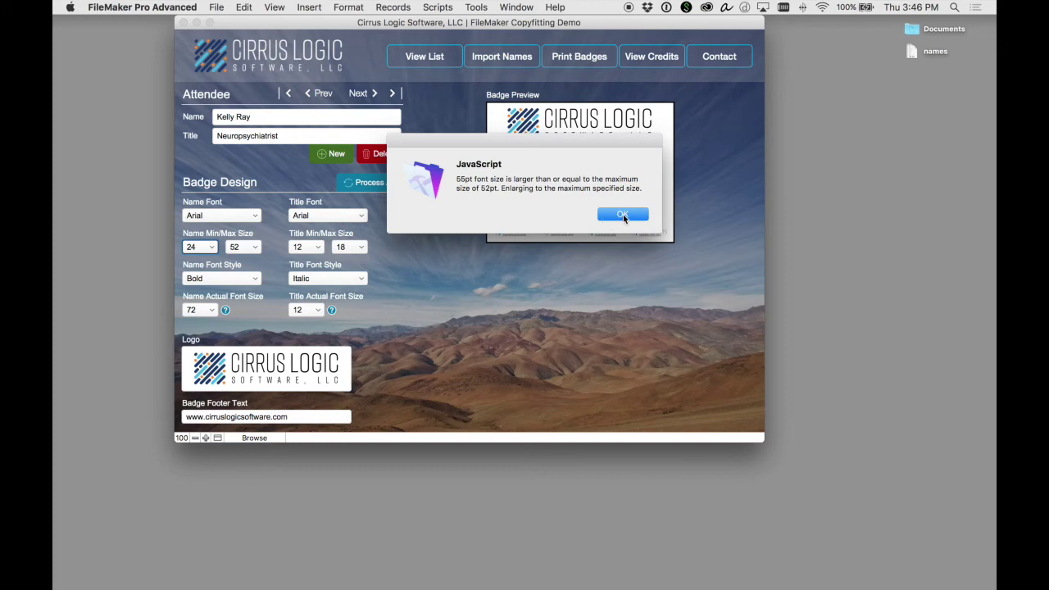
left_click(625, 216)
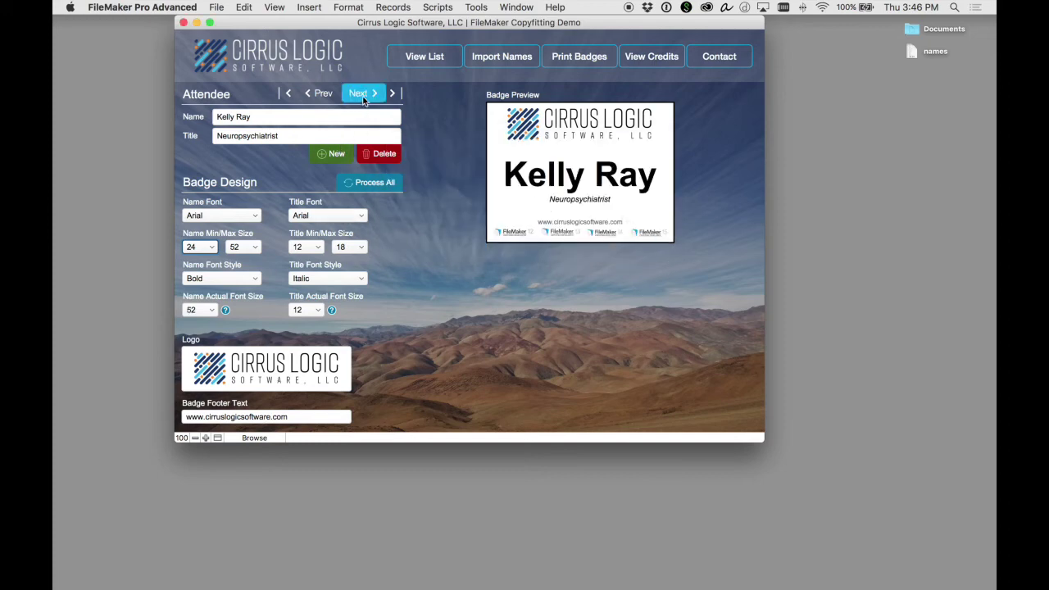
- Manually set the actual name font size on the neuropsychiatrist's badge to 48 and commit the change
left_click(212, 309)
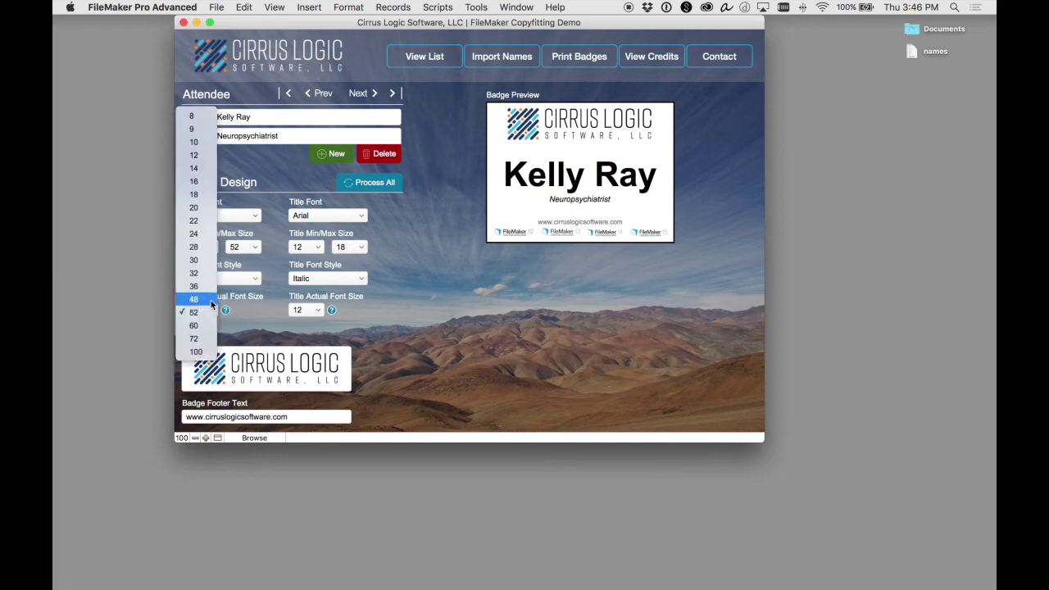
left_click(211, 300)
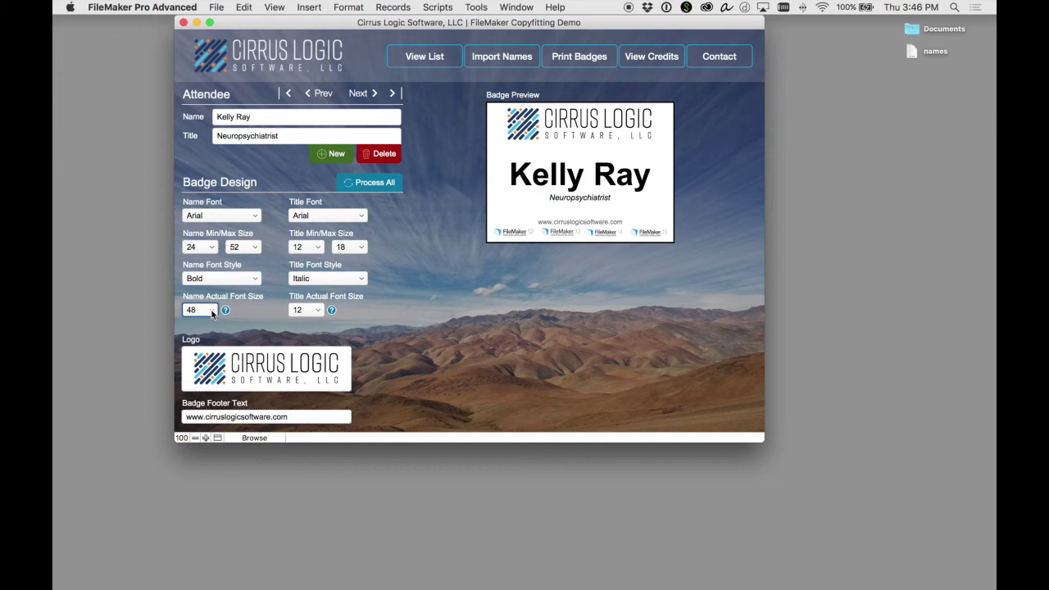
left_click(243, 316)
- Browse the attendee records after the neuropsychiatrist's and compare how short and long names are sized on the badges
left_click(369, 97)
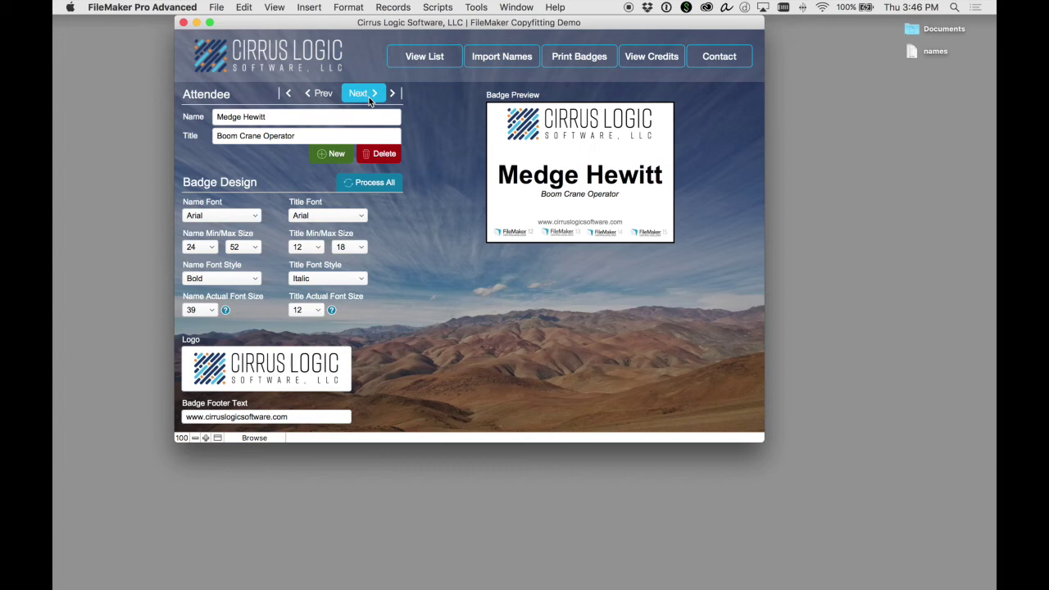
left_click(369, 97)
left_click(369, 97)
left_click(369, 96)
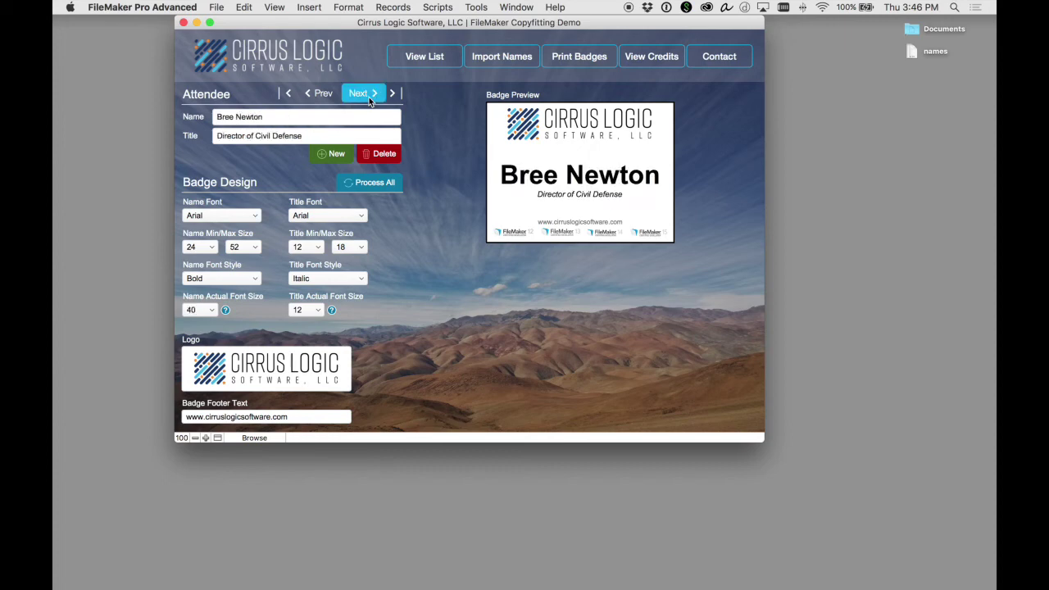
left_click(369, 96)
left_click(369, 97)
left_click(369, 97)
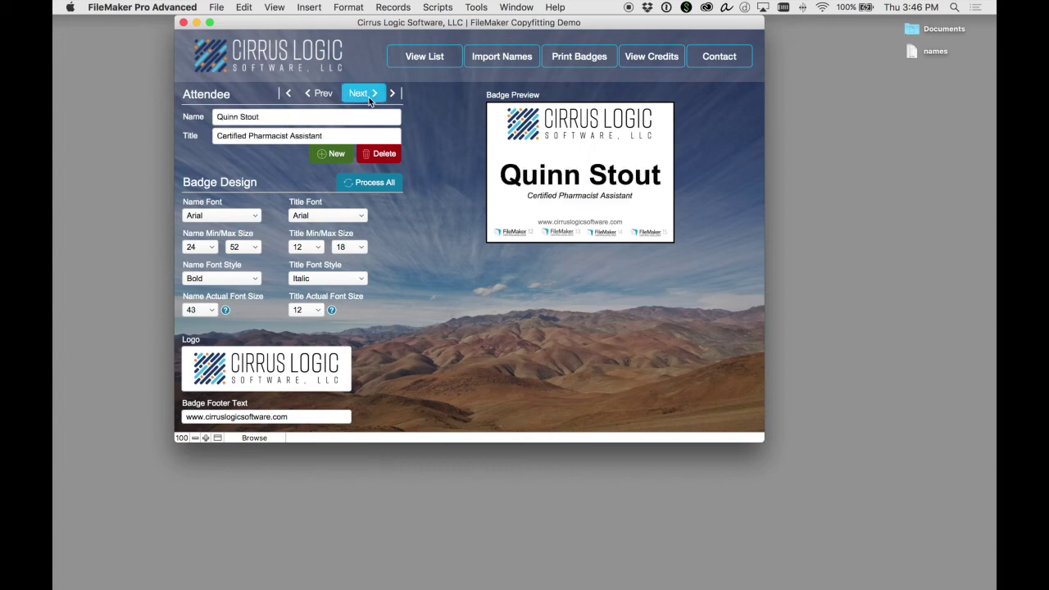
left_click(369, 97)
left_click(369, 96)
left_click(369, 97)
left_click(369, 97)
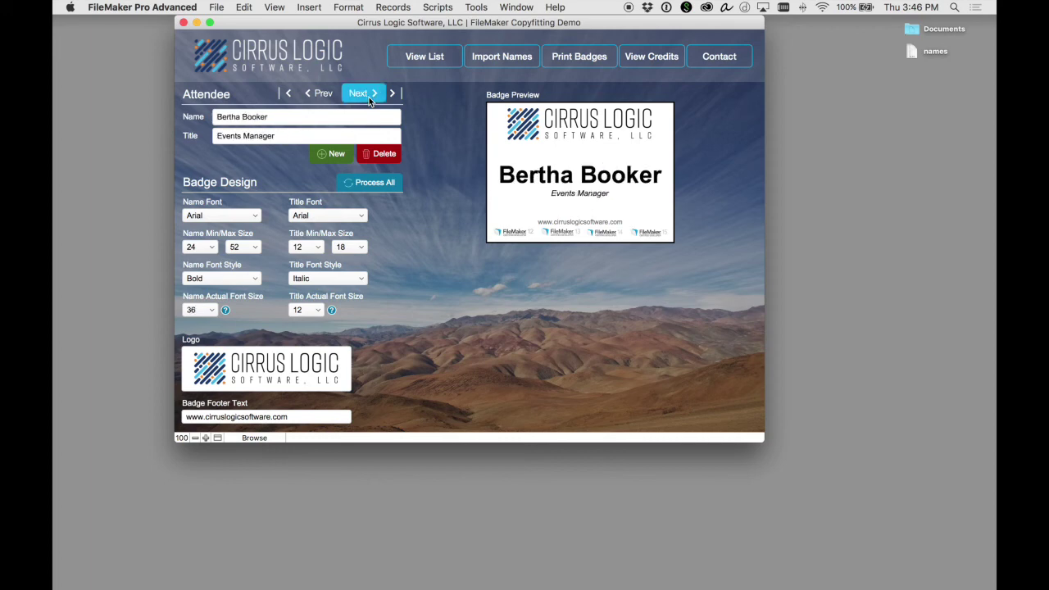
left_click(369, 97)
left_click(369, 97)
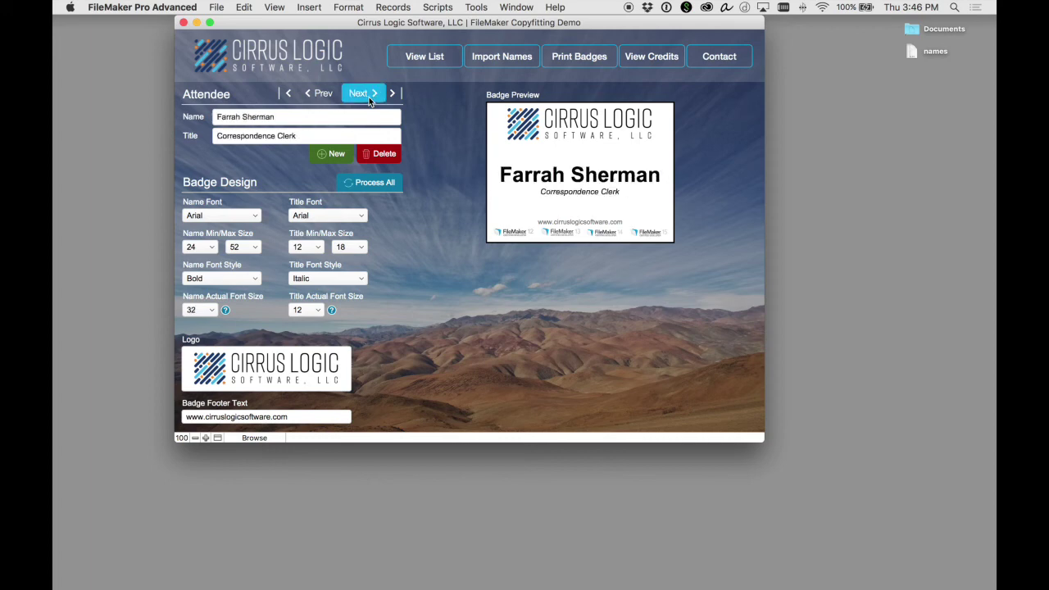
left_click(369, 97)
left_click(369, 97)
left_click(369, 96)
left_click(369, 97)
left_click(369, 97)
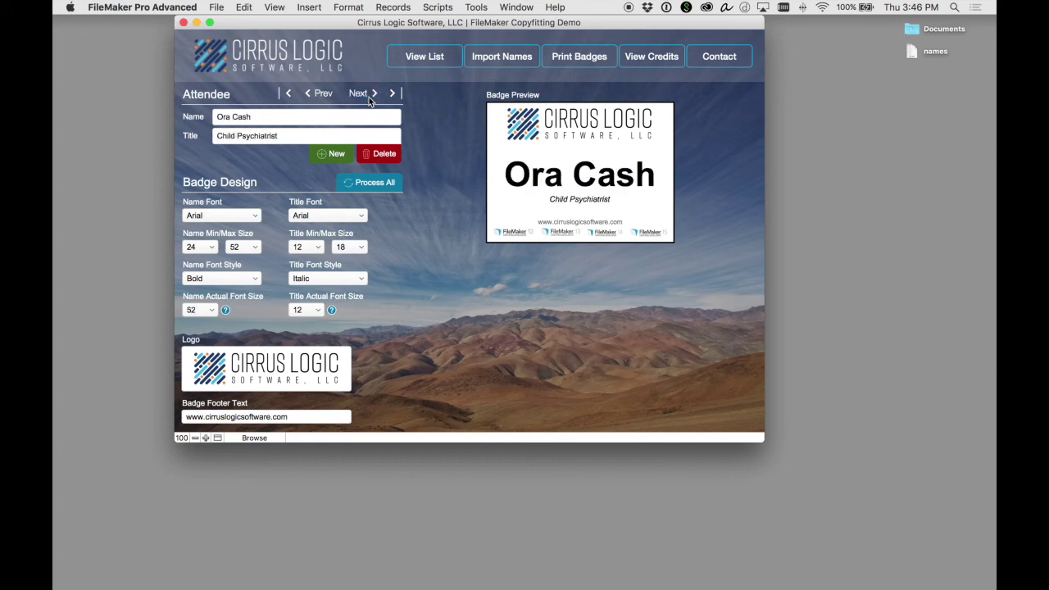
left_click(369, 97)
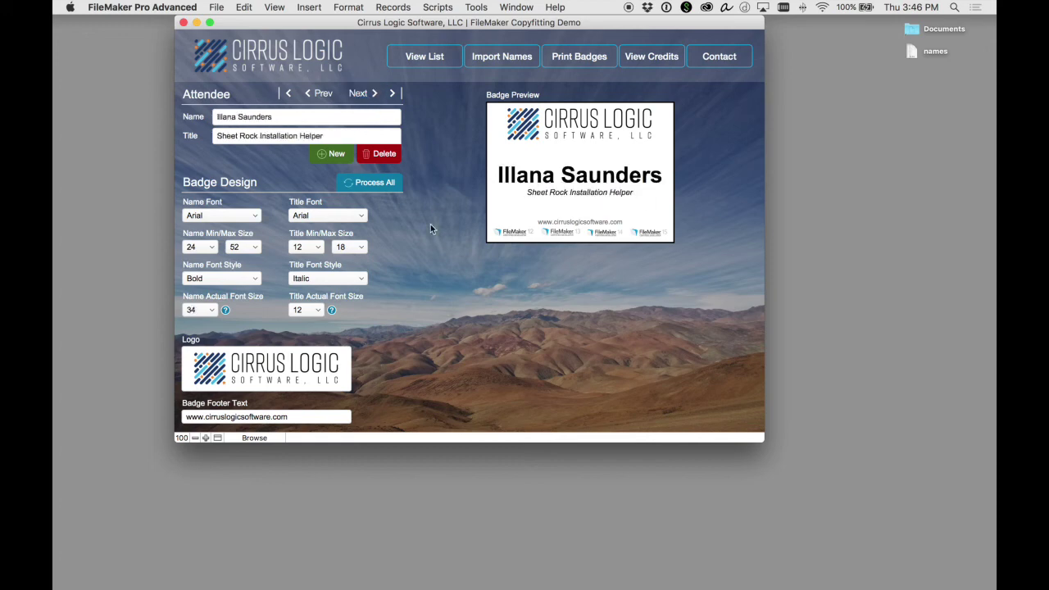
- Open the print preview of all badges, page through to the last sheet to examine the name and title fitting, and close the preview
left_click(588, 59)
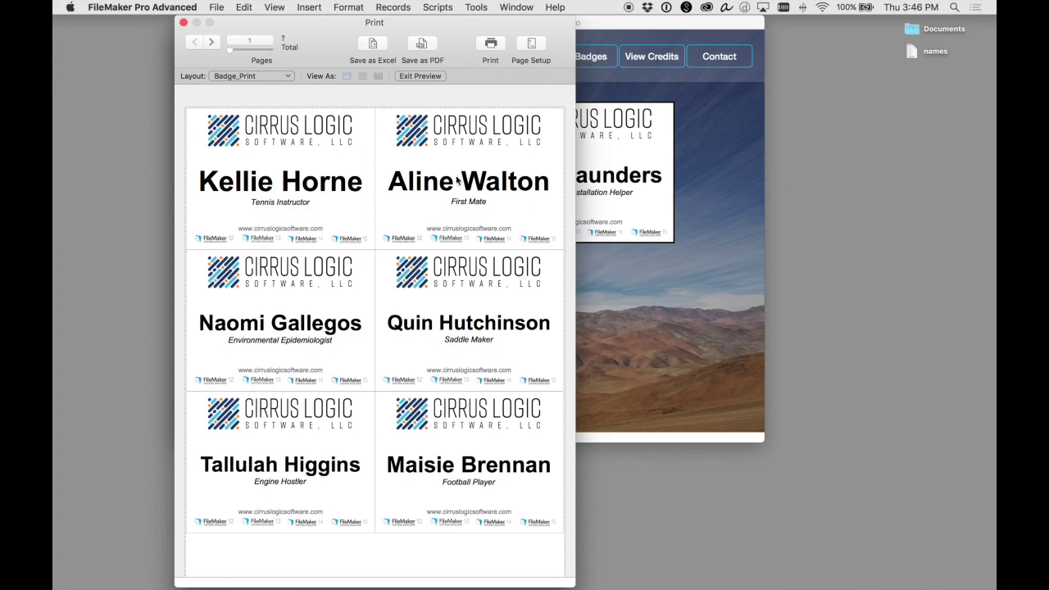
left_click(212, 42)
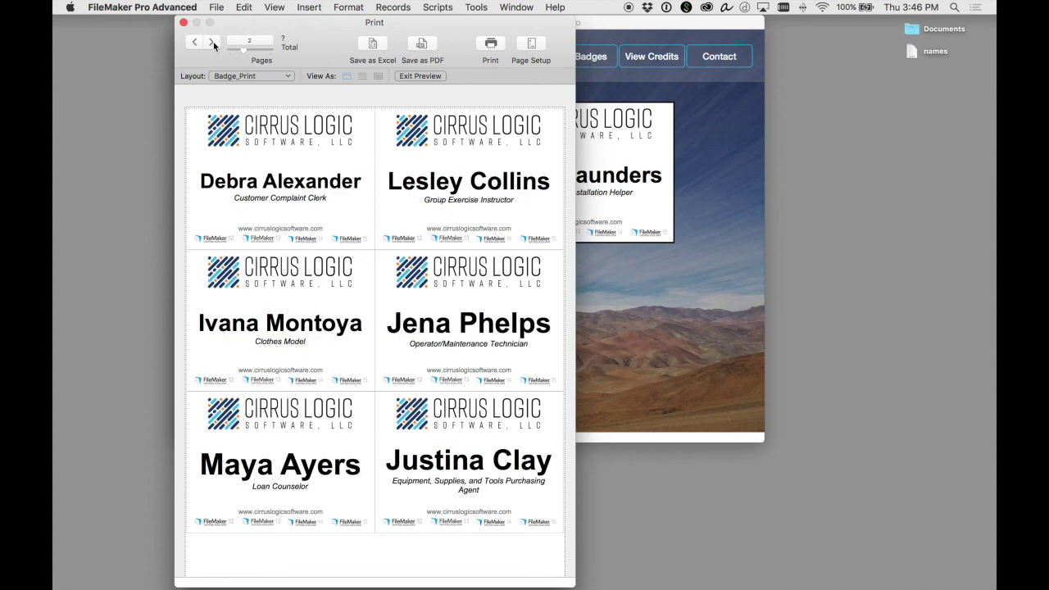
left_click(212, 43)
left_click(212, 43)
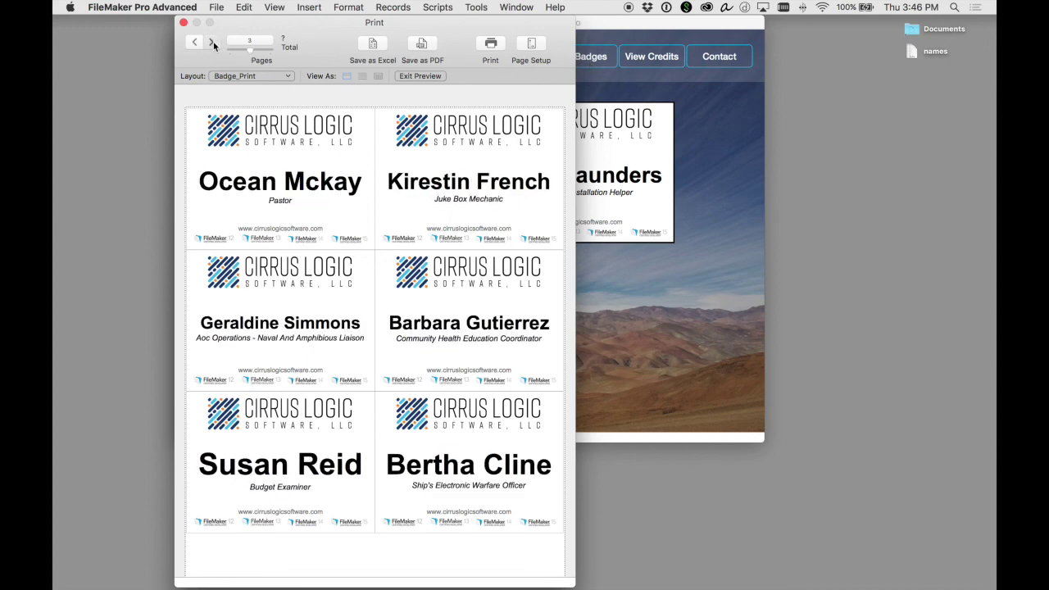
left_click(213, 43)
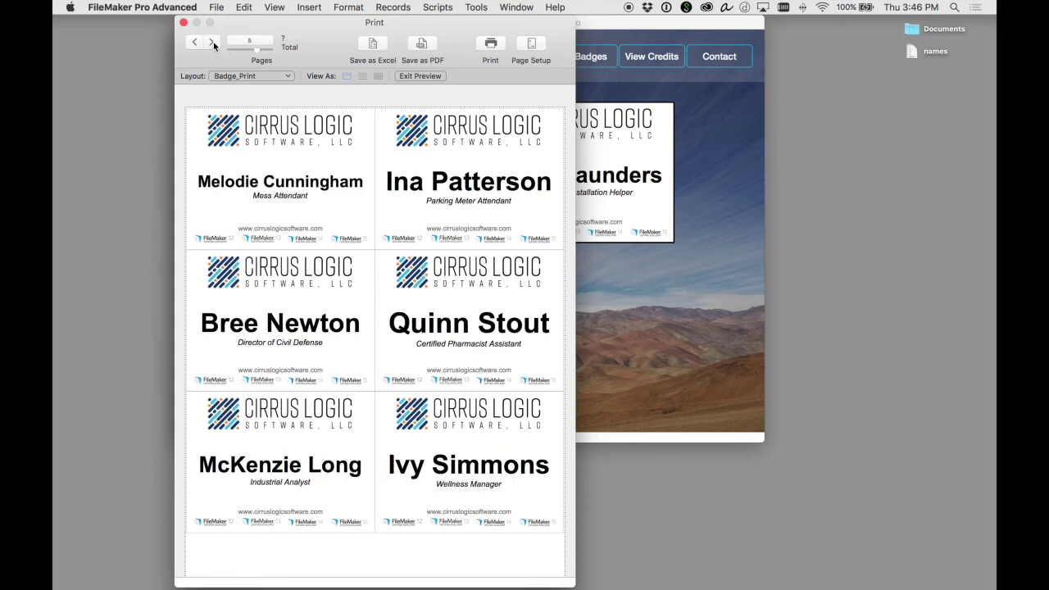
left_click(213, 43)
left_click(212, 43)
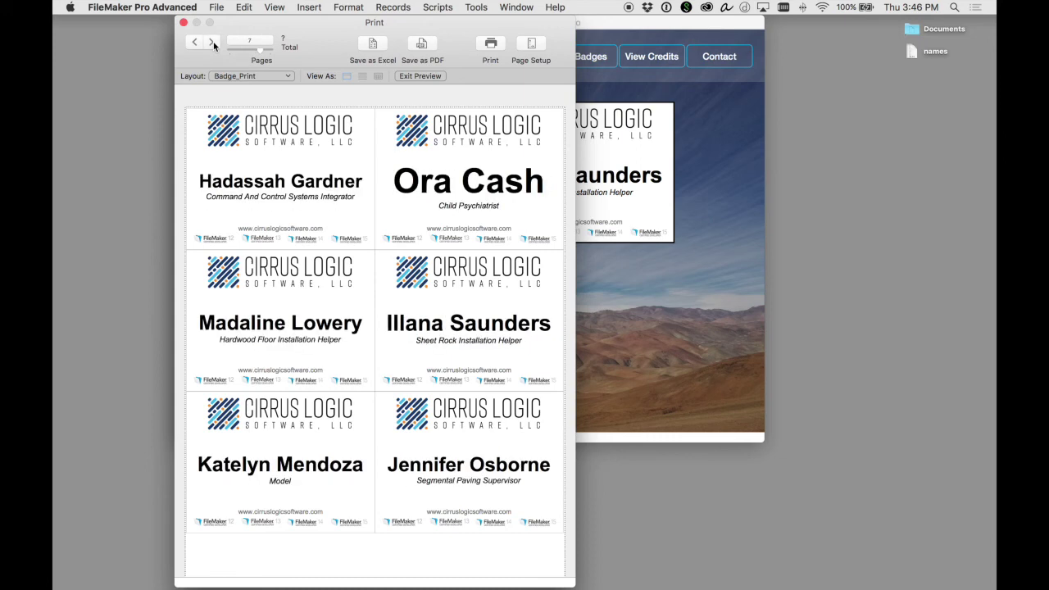
left_click(213, 43)
left_click(212, 43)
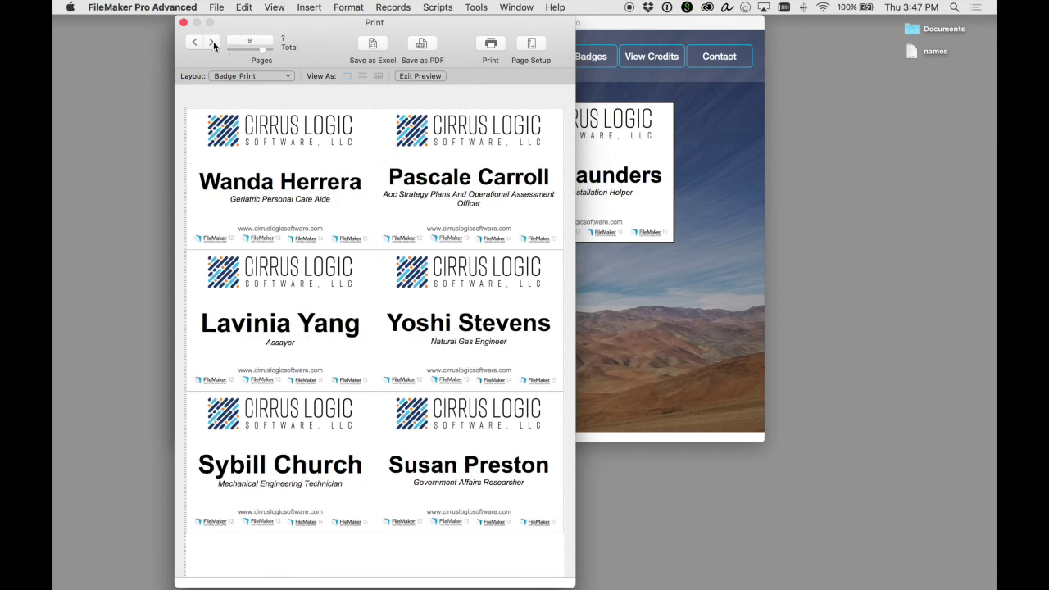
left_click(212, 43)
left_click(213, 43)
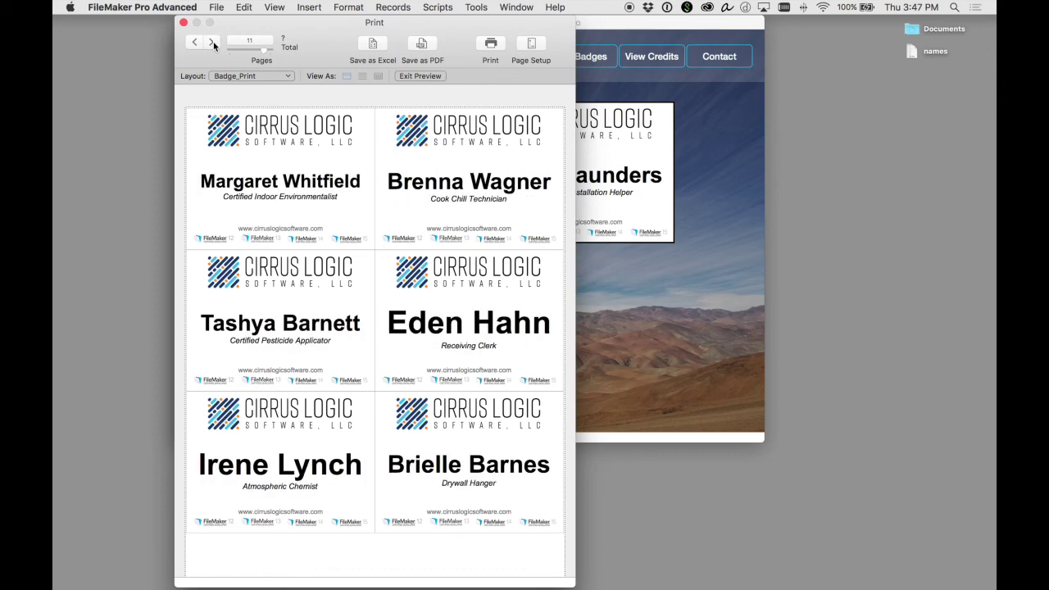
left_click(212, 42)
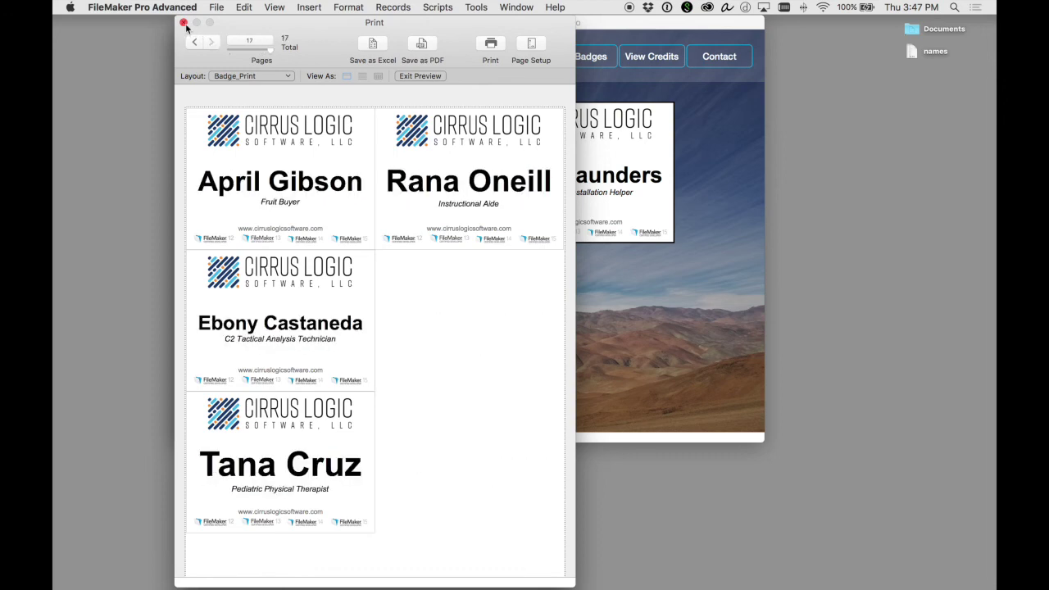
left_click(183, 22)
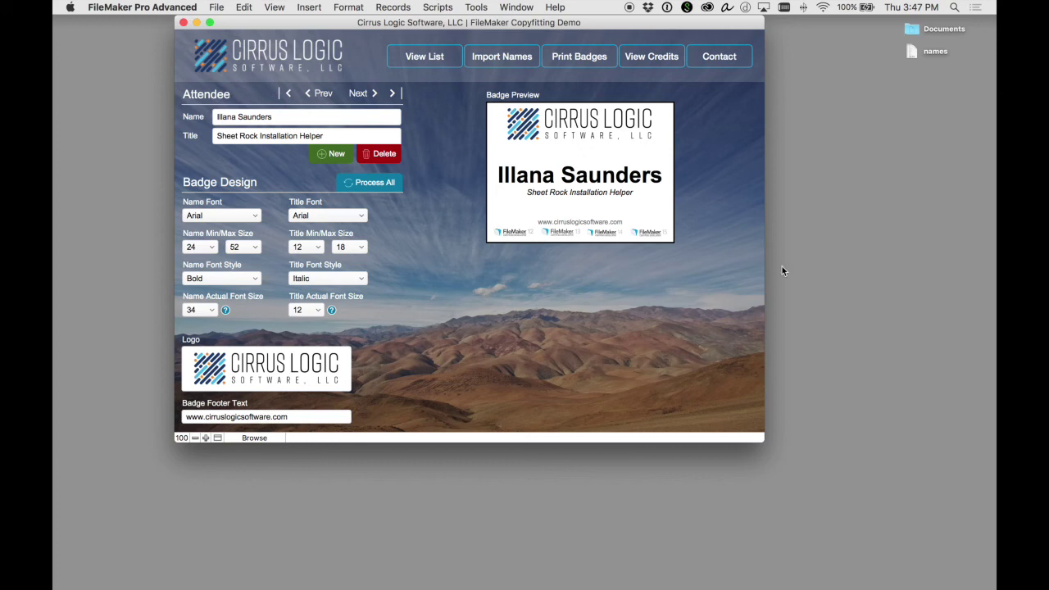